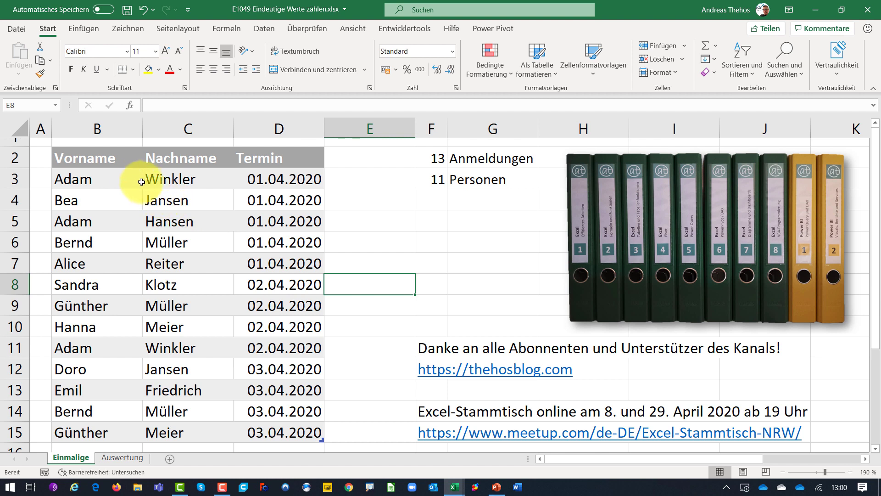
- Mark the participant names in rows 3, 6 and 14 of the registration list
mouse_move(119, 180)
mouse_down()
mouse_move(227, 180)
mouse_move(274, 261)
mouse_move(256, 351)
mouse_up()
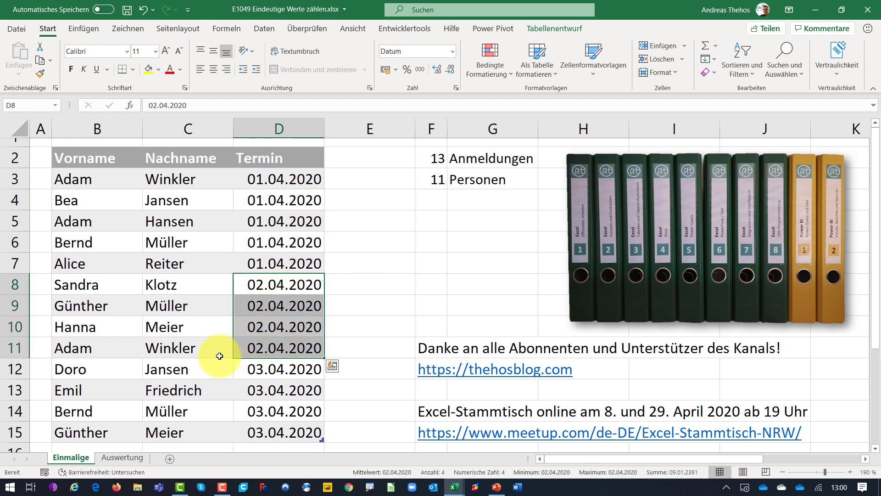
drag(93, 413, 156, 412)
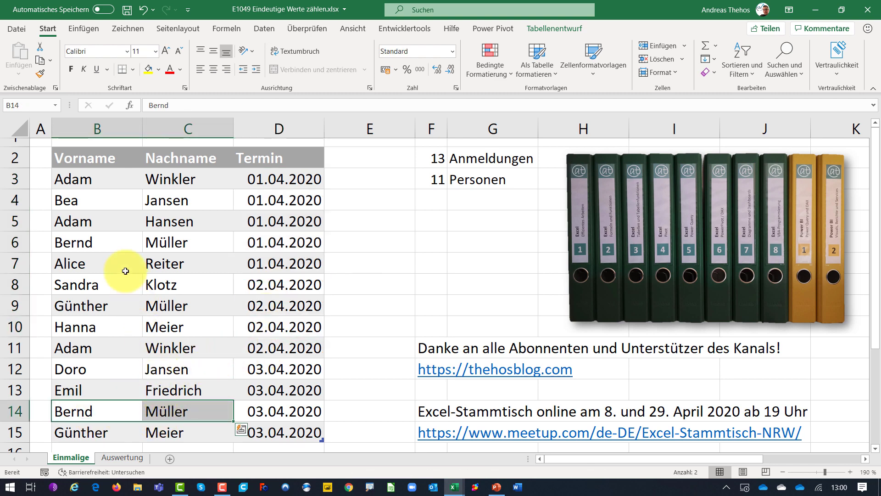
drag(94, 243, 164, 245)
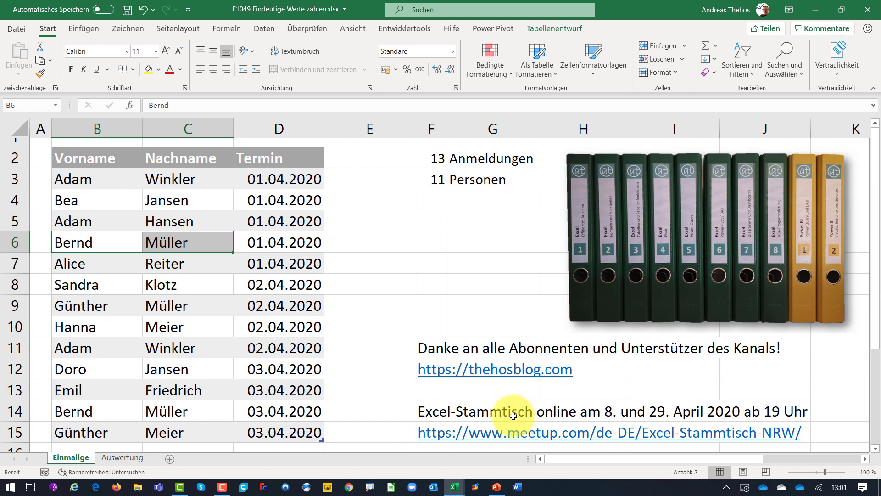
- Bring Mappe1 to the front and check the table name tabTeilnehmer on Tabellenentwurf
click(454, 486)
click(478, 451)
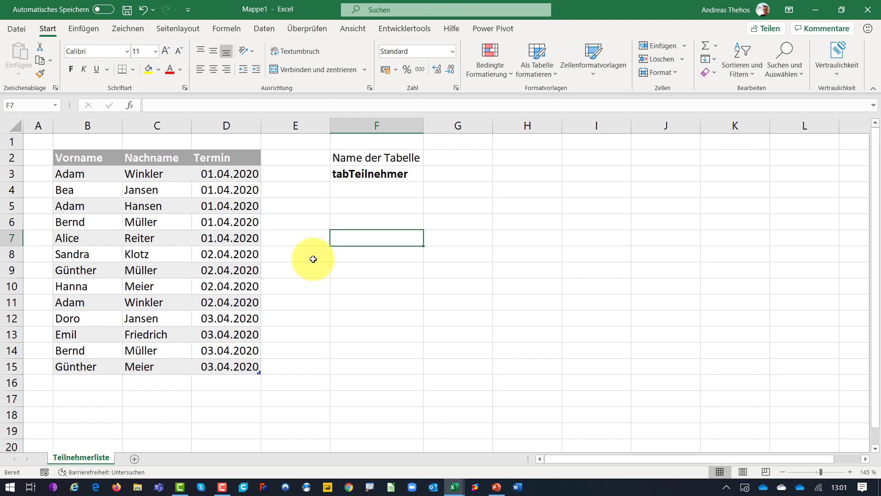
click(156, 221)
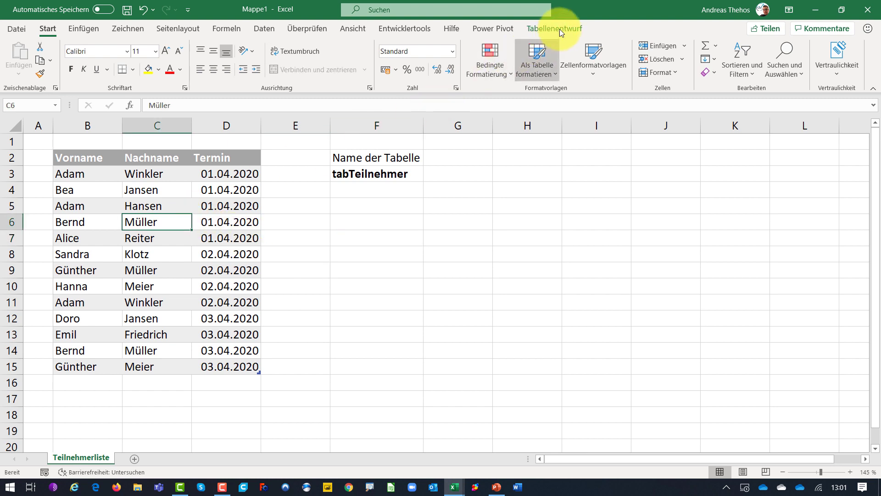
click(565, 27)
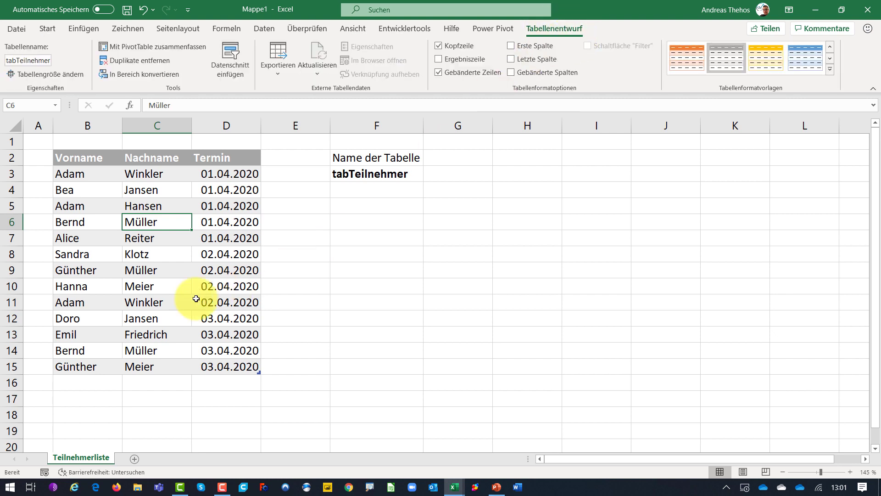
click(89, 175)
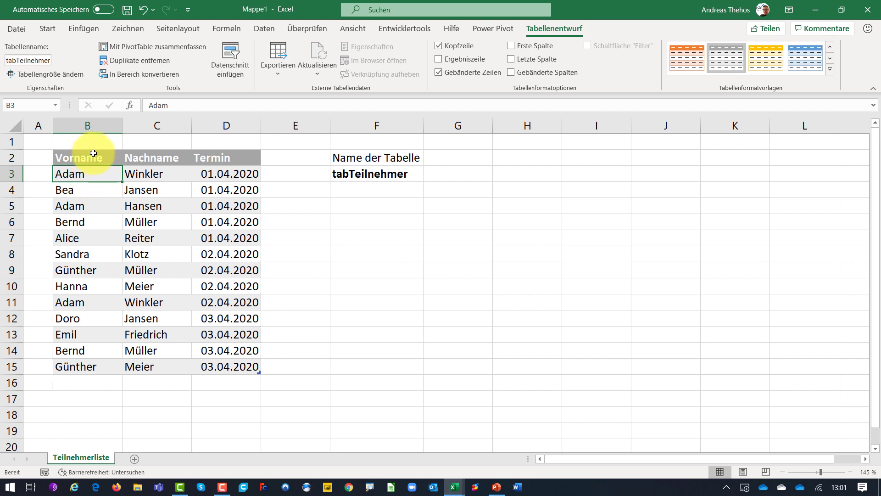
- Start and cancel a PivotTable from tabTeilnehmer, look at Power Pivot, then show the Daten tab's retrieval features
click(76, 29)
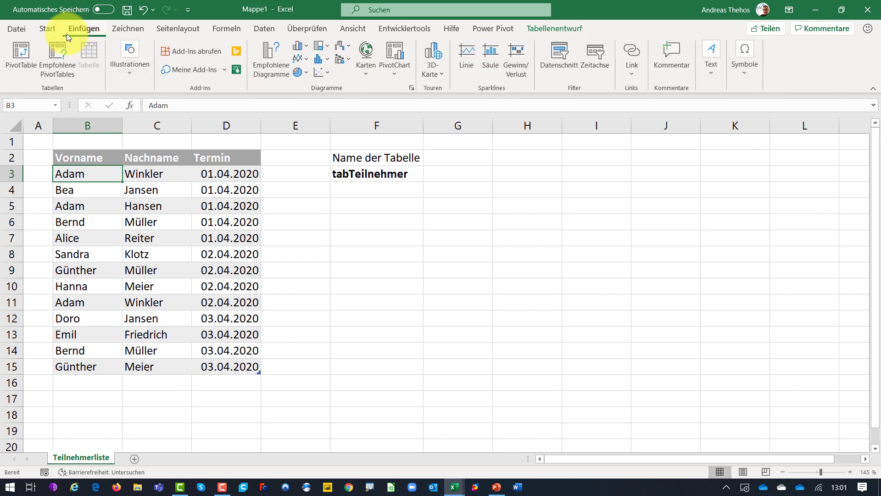
click(25, 54)
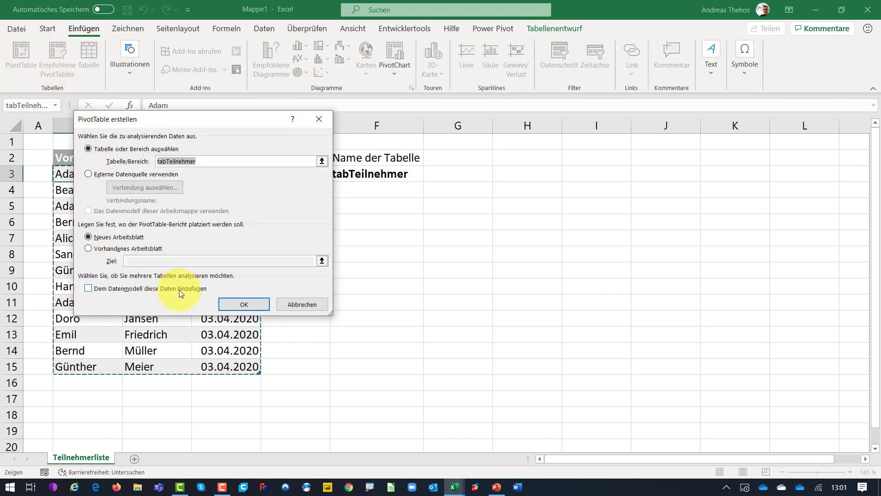
click(315, 305)
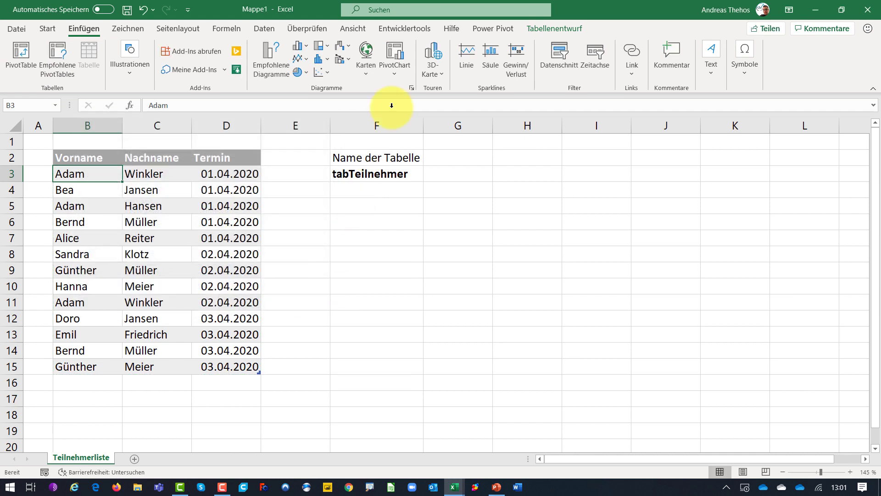
click(479, 29)
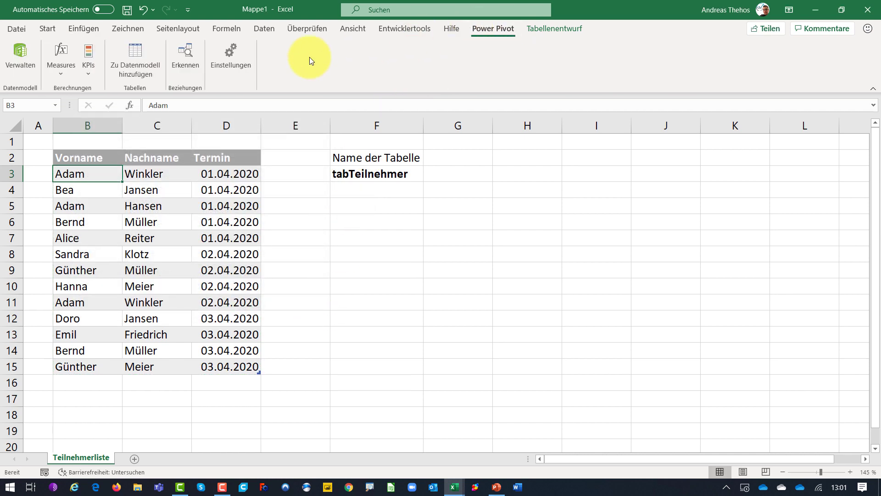
click(134, 74)
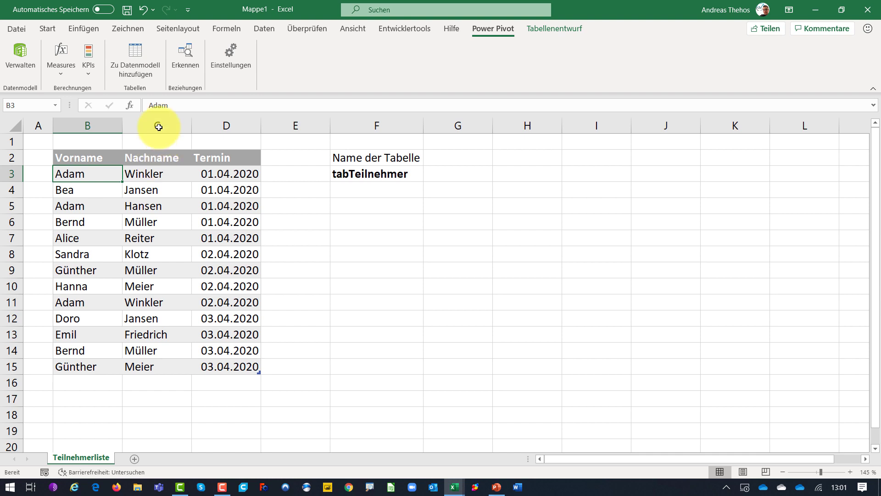
click(131, 60)
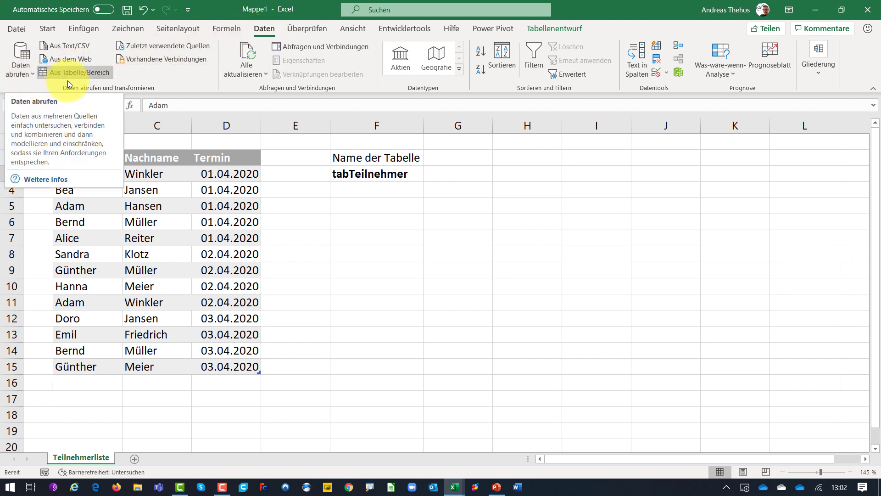
- Load tabTeilnehmer into Power Query via Aus Tabelle/Bereich and rename the query qryTeilnehmer
click(27, 74)
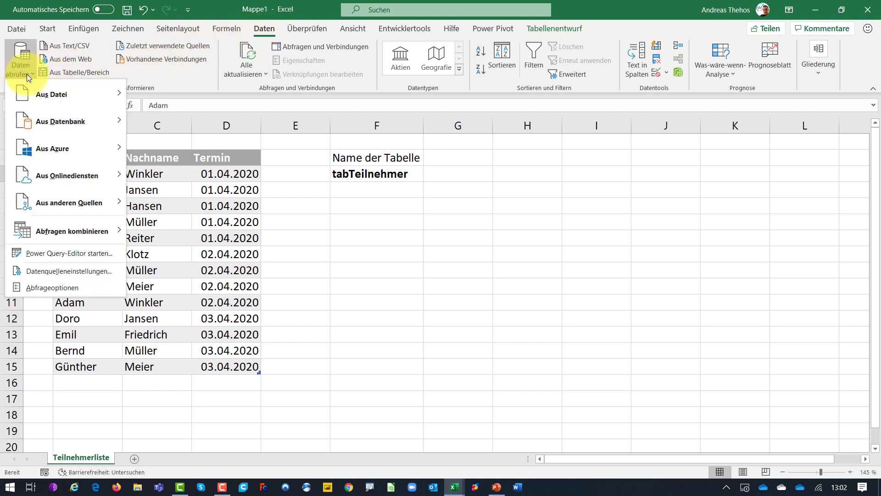
mouse_move(69, 203)
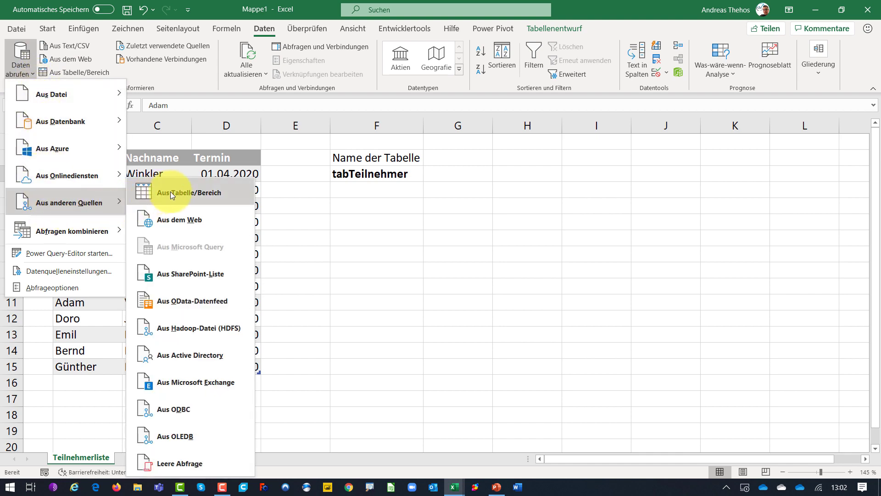
click(184, 194)
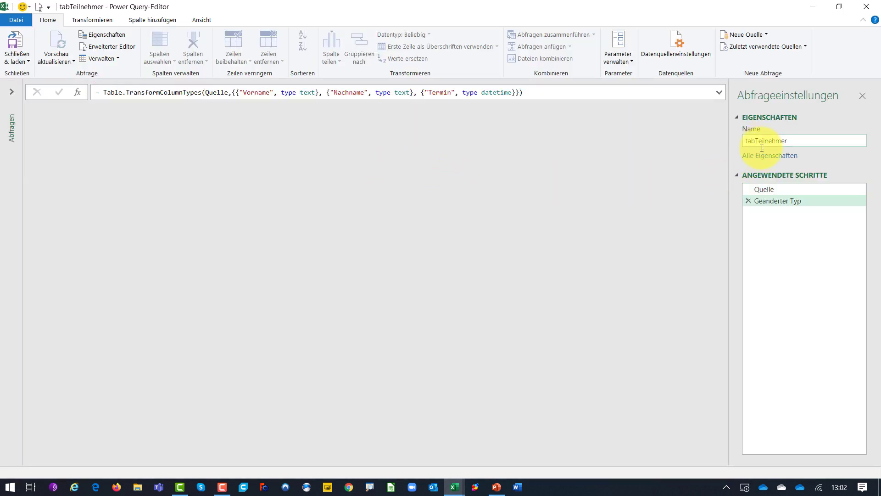
click(743, 142)
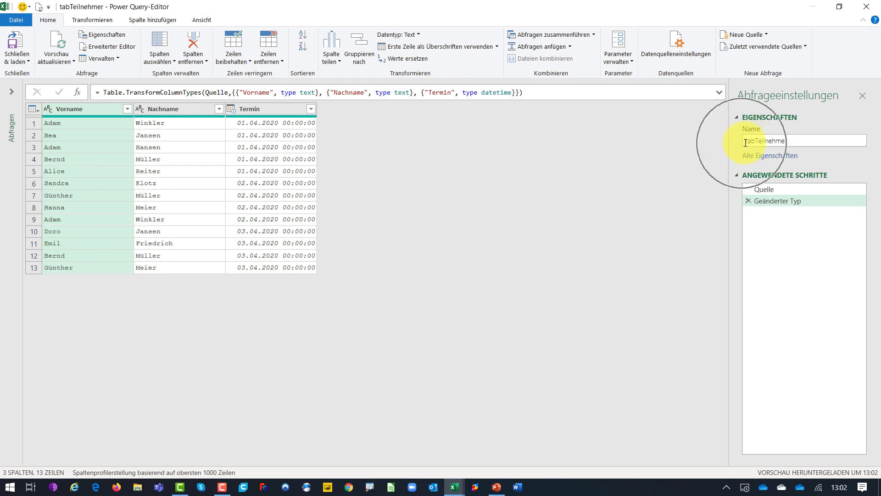
double_click(752, 141)
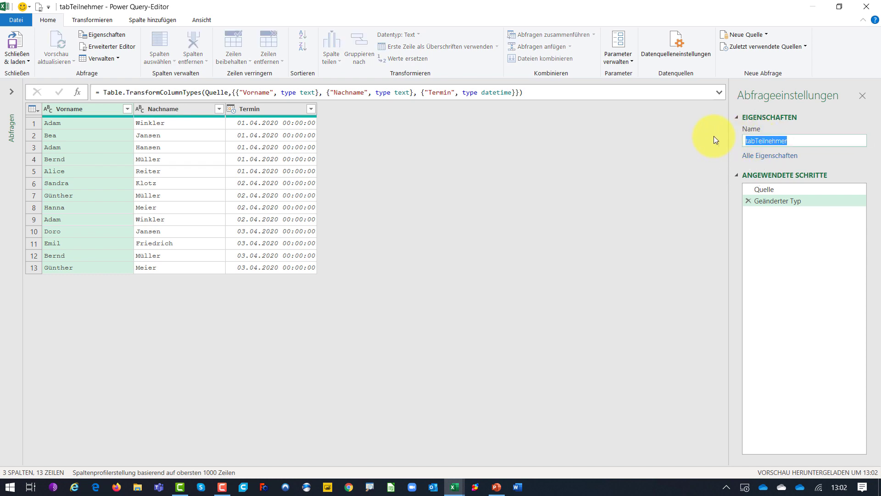
text(r)
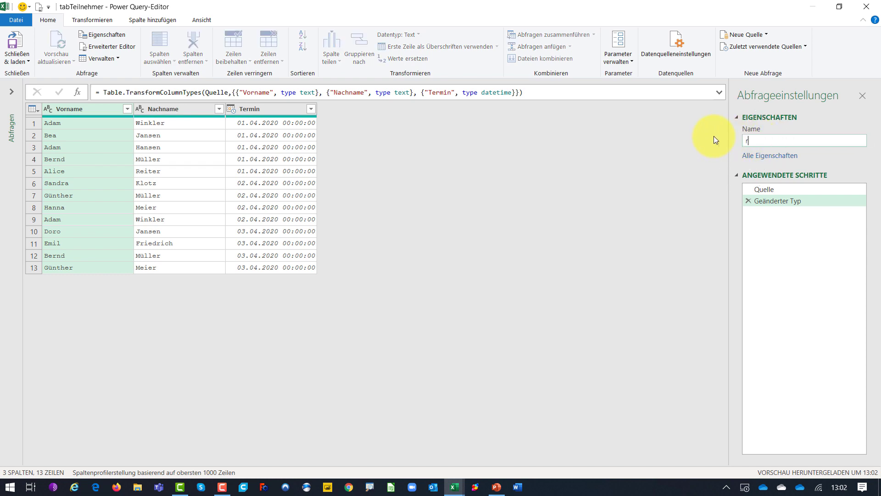
key(BackSpace)
text(qry)
text(Teilneh)
text(mer)
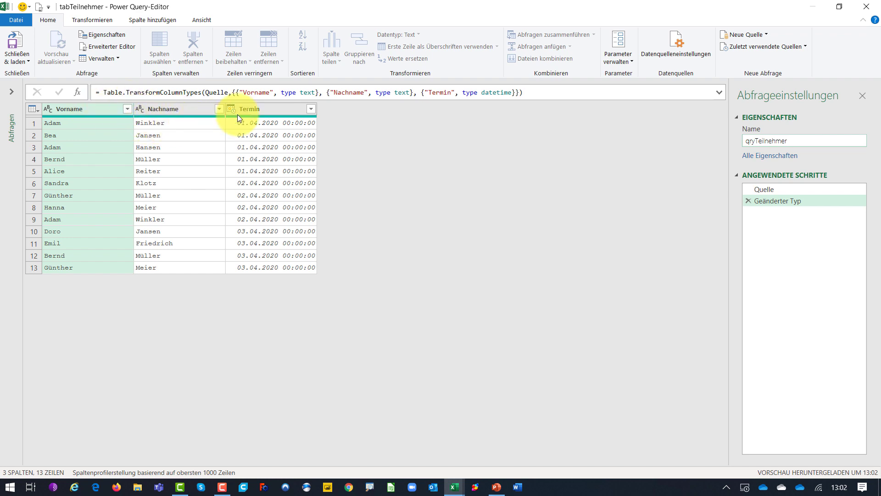
key(Return)
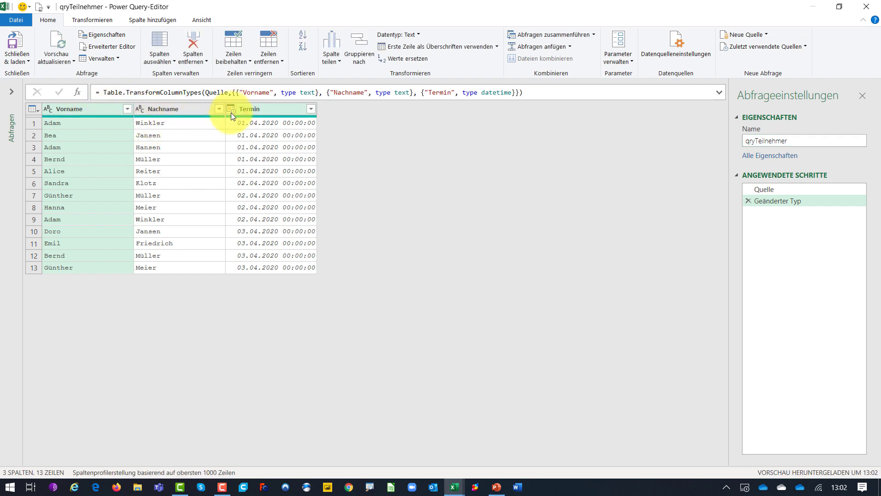
- Set the Termin column to Datum, replacing the current conversion, and choose Schließen & laden in
click(232, 111)
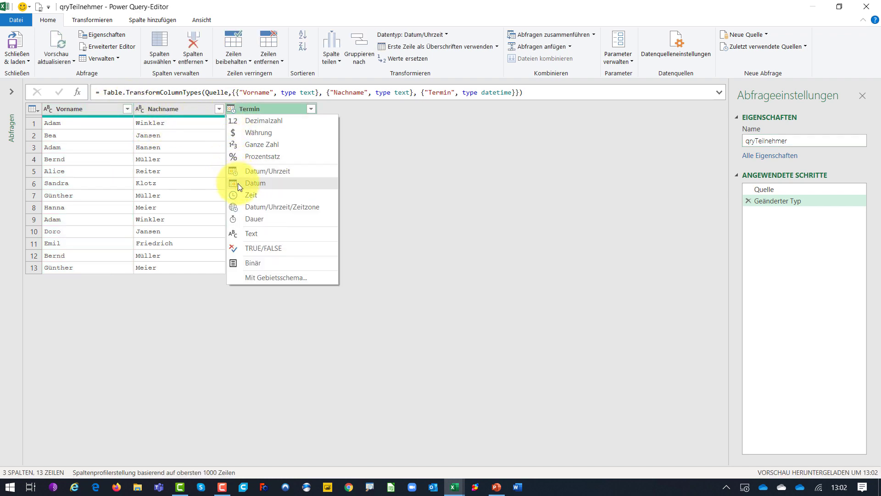
click(238, 184)
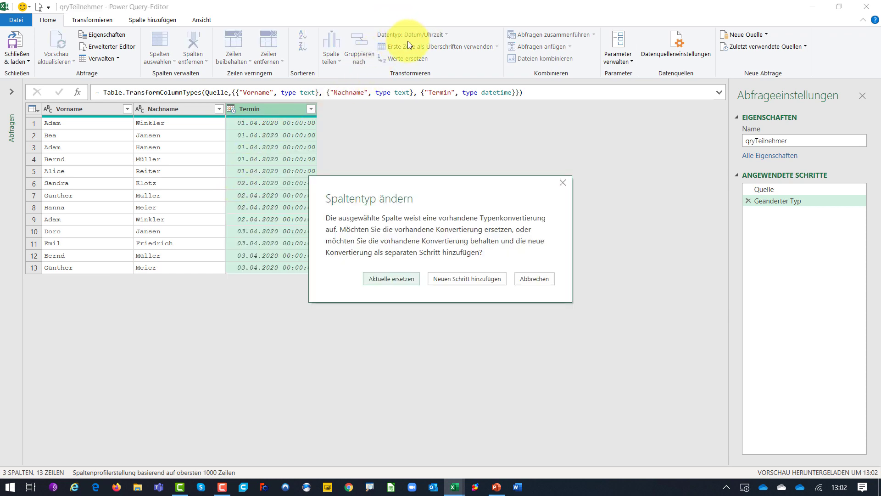
click(382, 277)
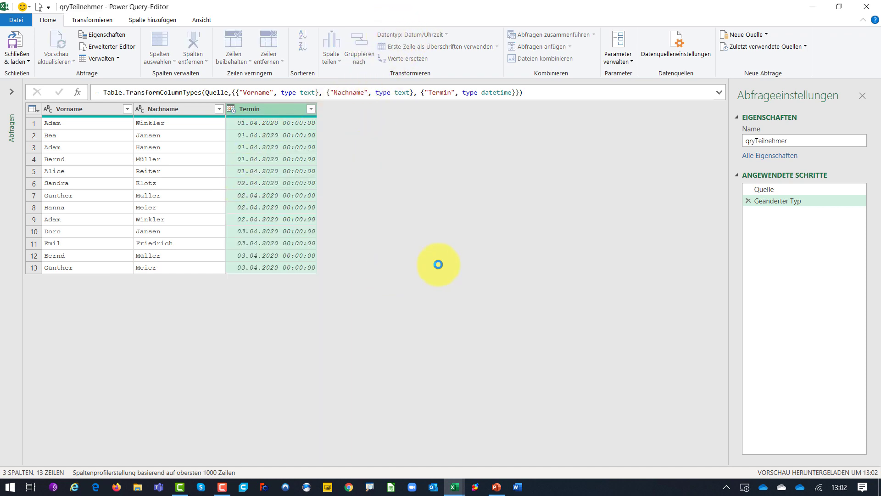
click(770, 192)
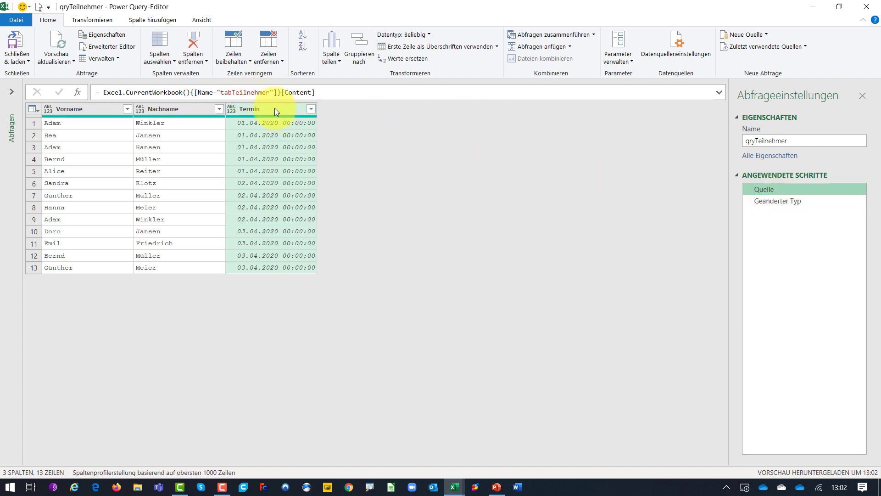
click(20, 60)
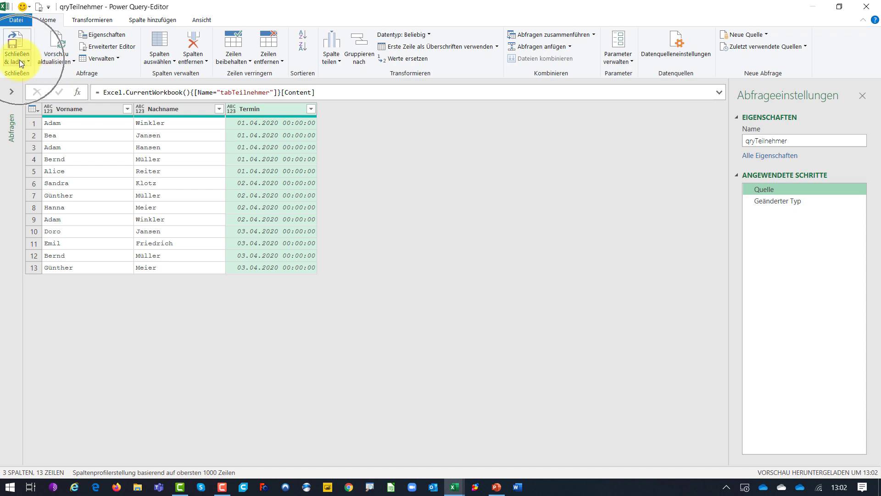
click(19, 60)
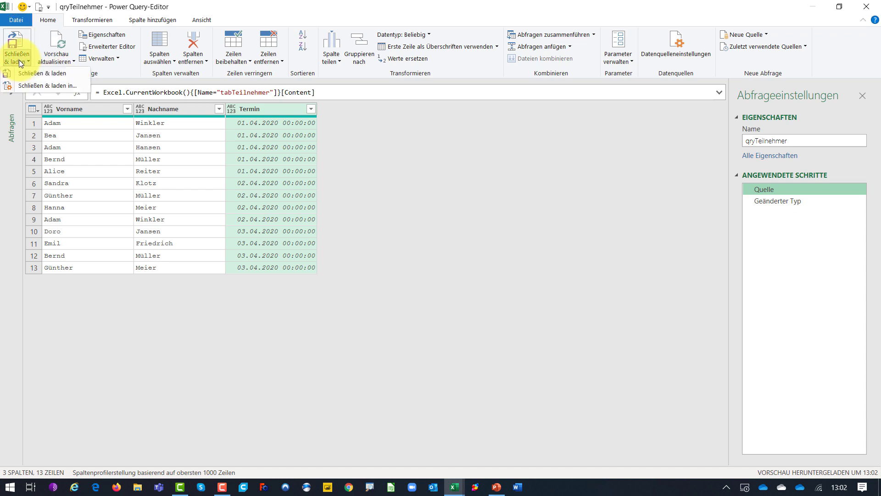
click(28, 84)
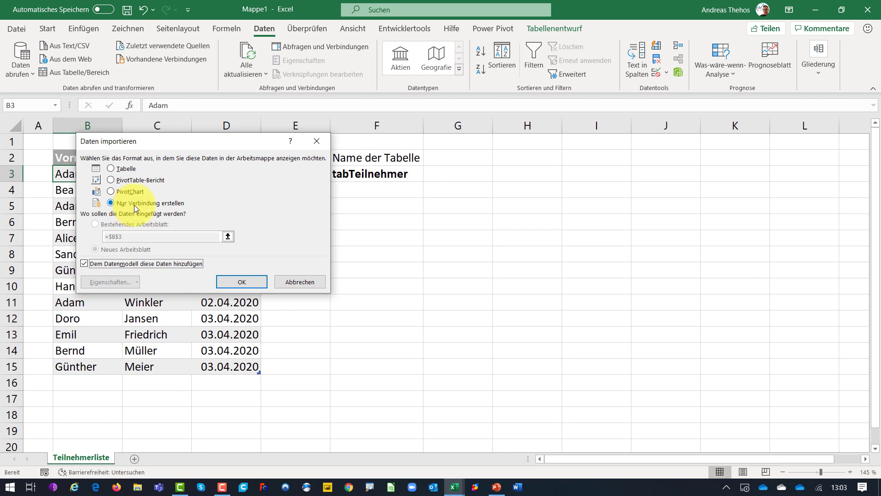
- Load qryTeilnehmer into the data model as connection only and open it with Power Pivot Verwalten
click(237, 283)
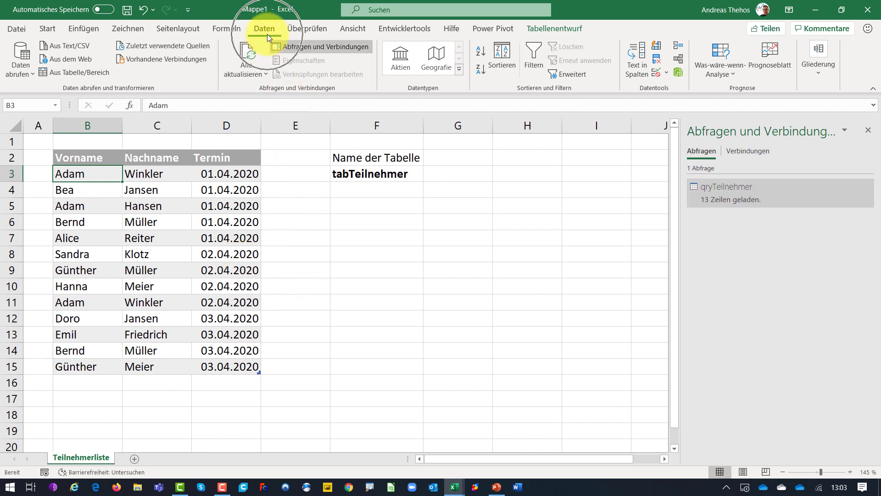
click(679, 75)
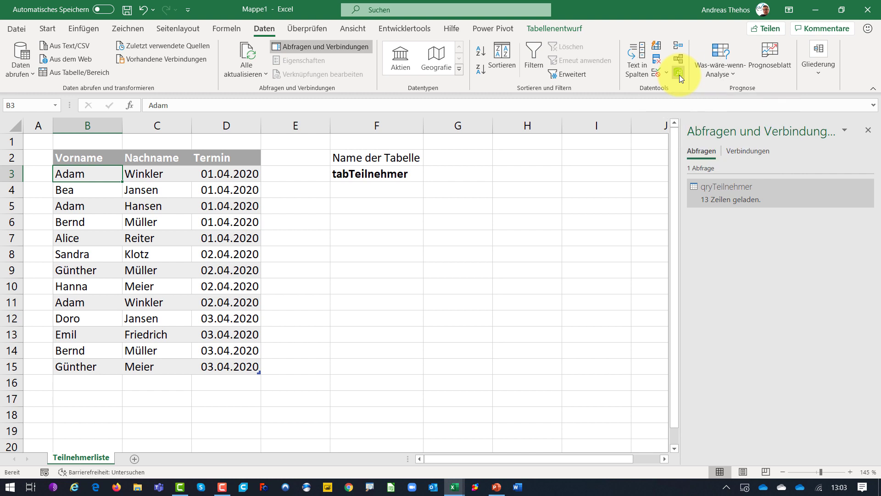
click(494, 30)
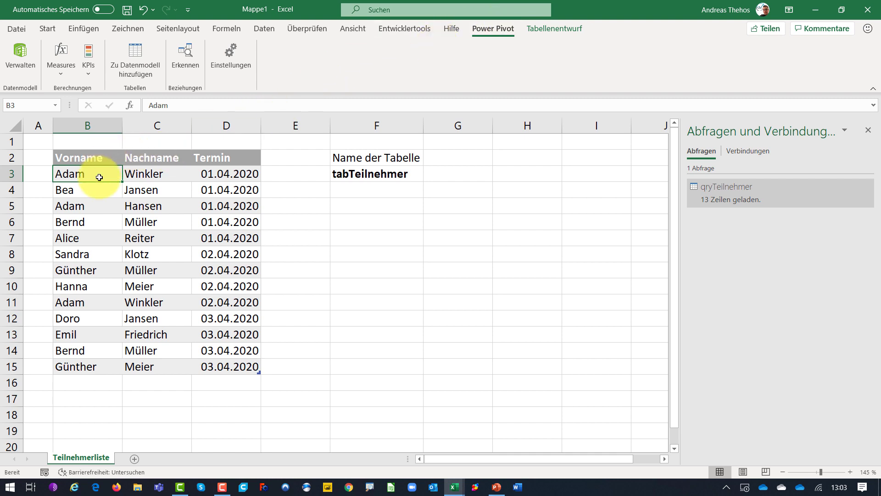
click(30, 71)
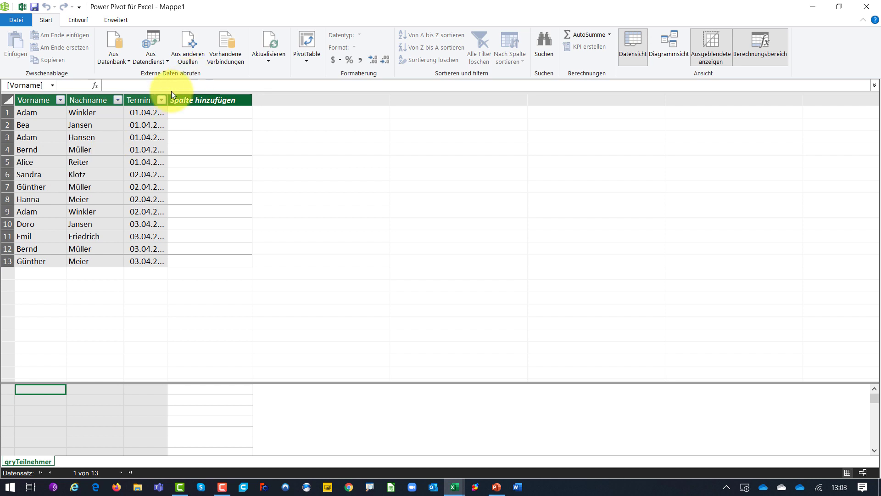
- Widen the Termin column, format it as *14.03.2001, and start a PivotTable from the data model
drag(167, 100, 231, 97)
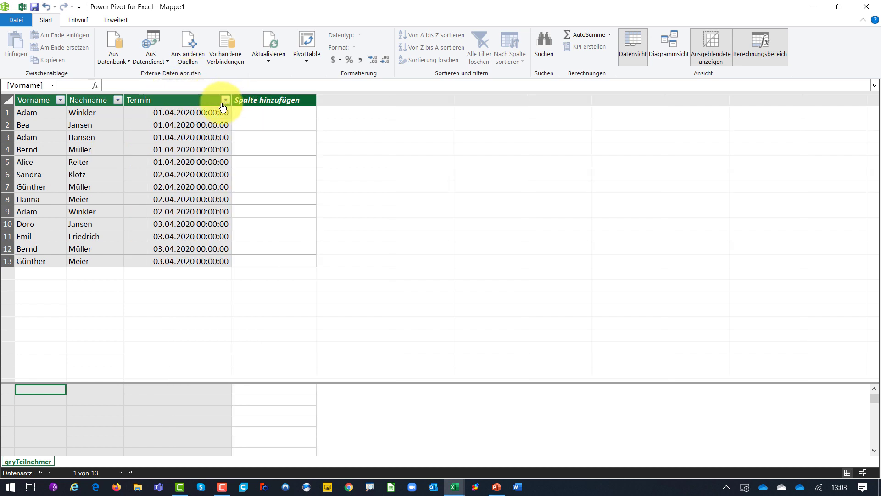
click(214, 98)
click(371, 46)
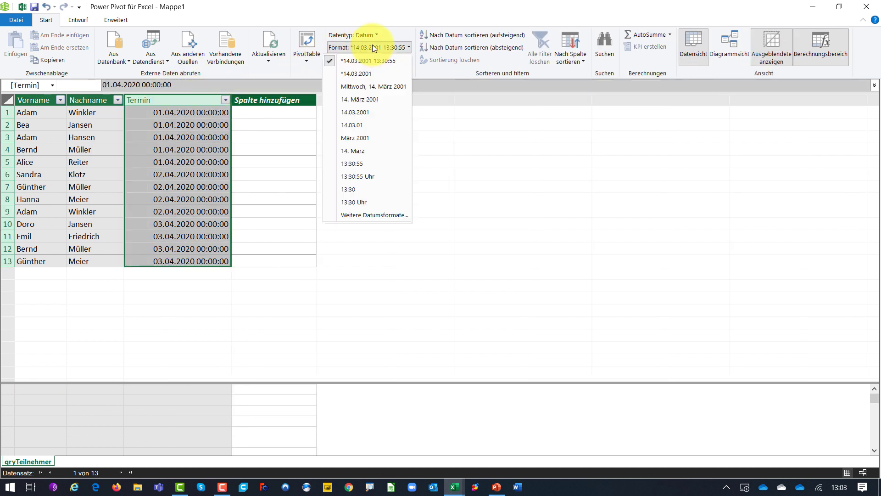
click(354, 73)
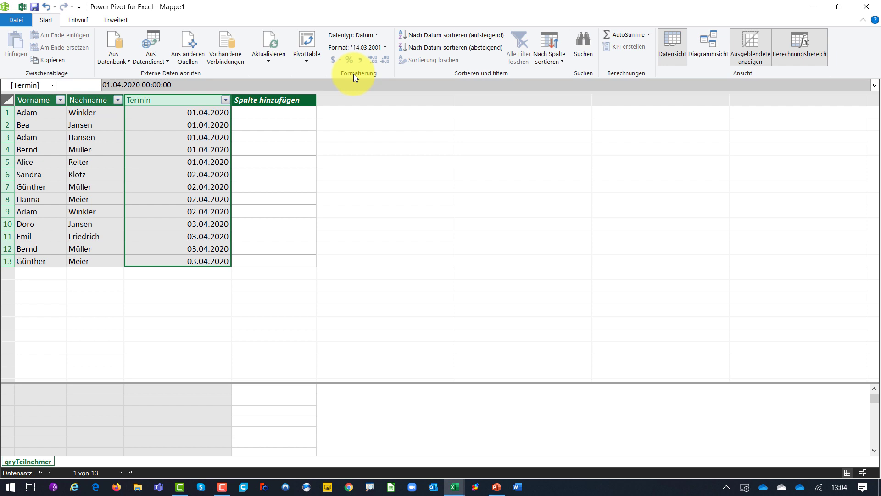
click(306, 42)
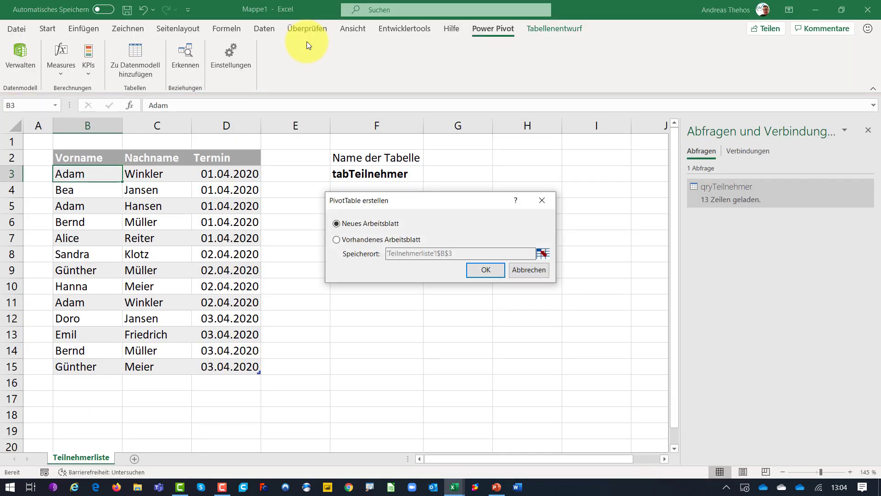
- On a new sheet, put qryTeilnehmer's Nachname and Vorname in rows and count Nachname in Werte
click(492, 272)
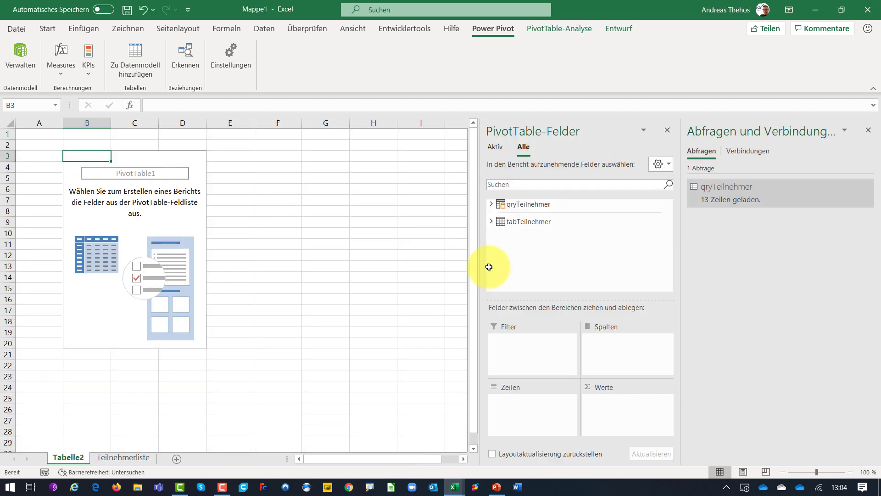
click(867, 132)
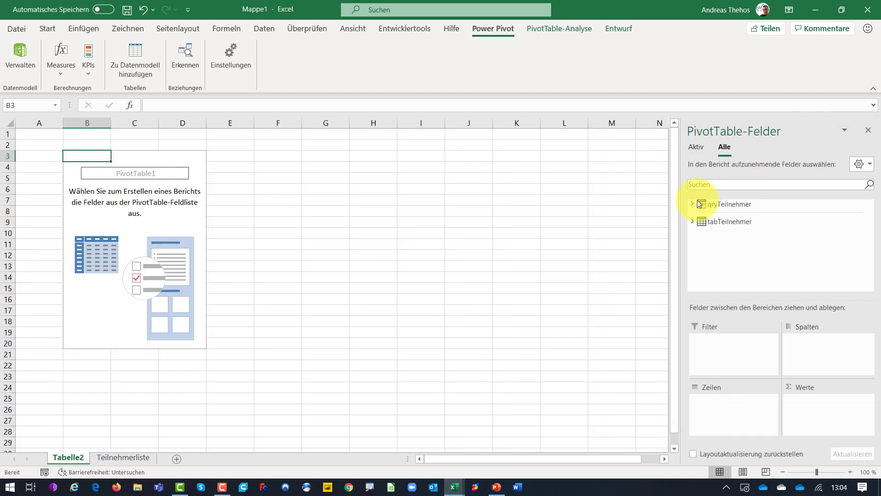
click(693, 223)
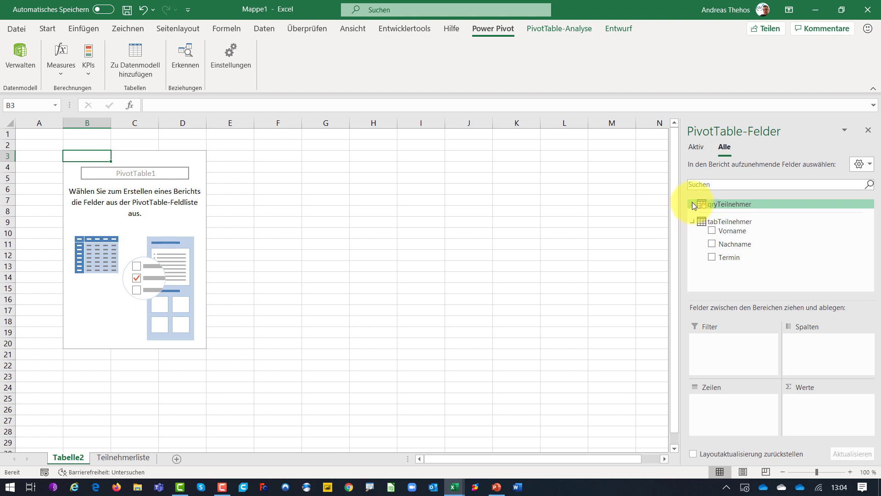
click(692, 204)
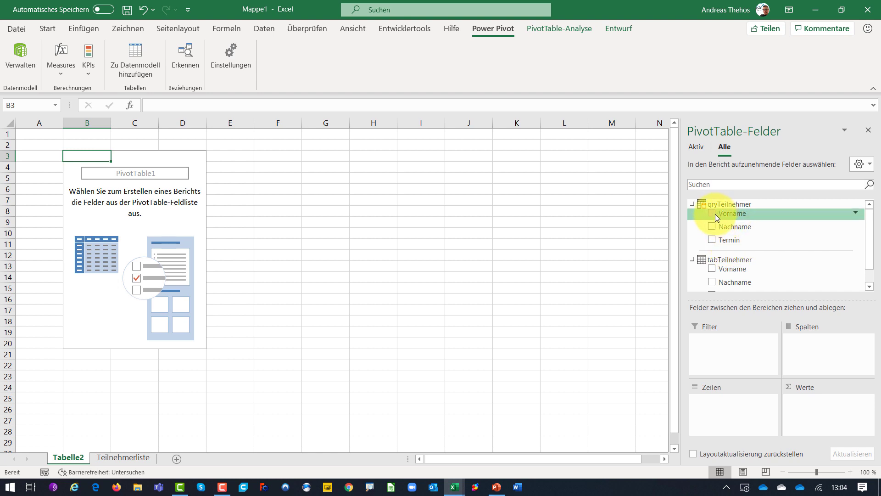
click(720, 227)
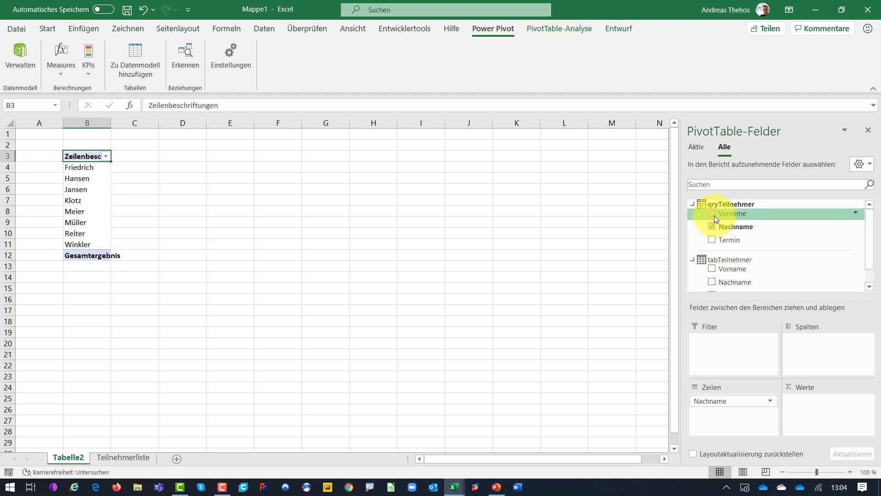
click(714, 214)
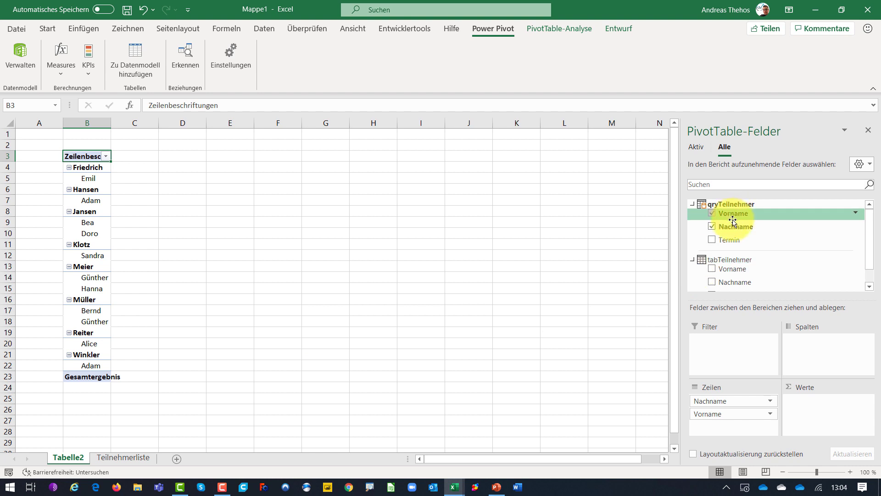
drag(734, 226, 817, 406)
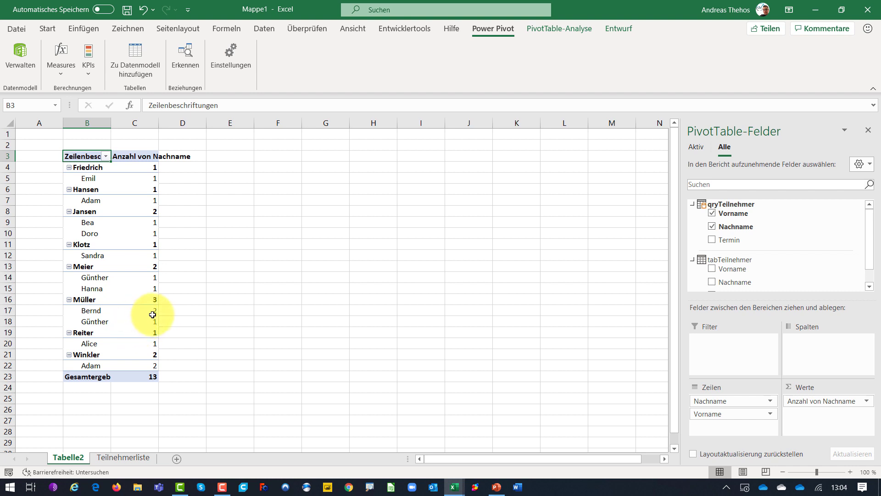
- Inspect the details behind the count of 2 in C17 via Schnelleinblick, then show the Entwurf options
click(132, 310)
mouse_move(135, 310)
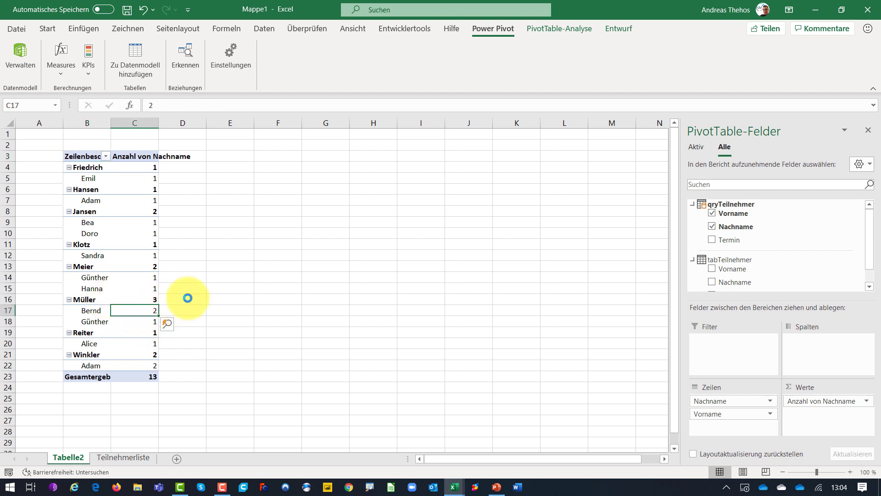
scroll(186, 297, up, 2)
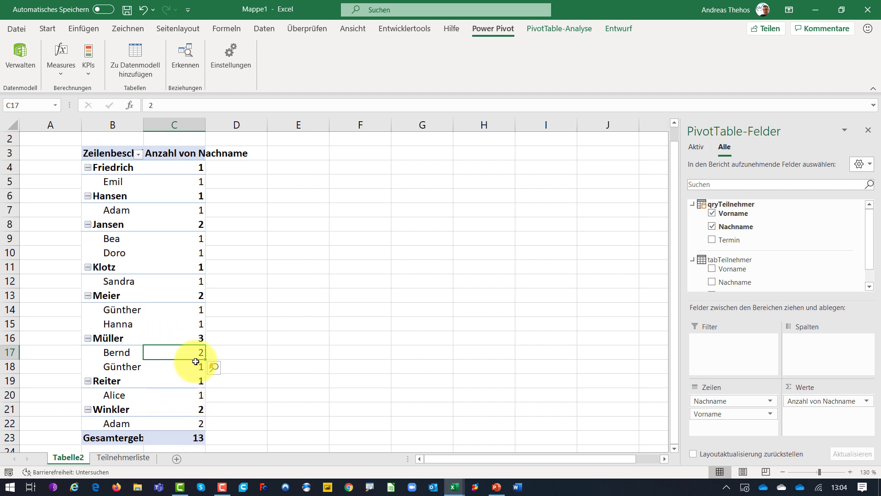
click(193, 440)
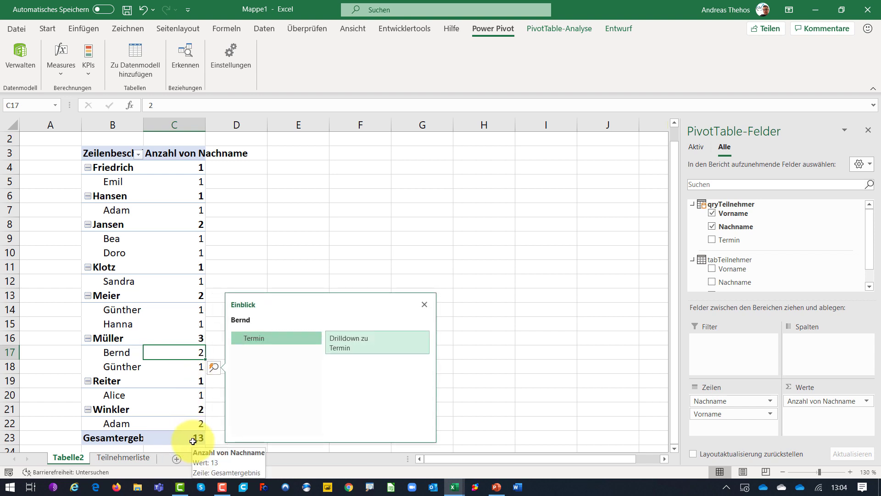
mouse_move(213, 367)
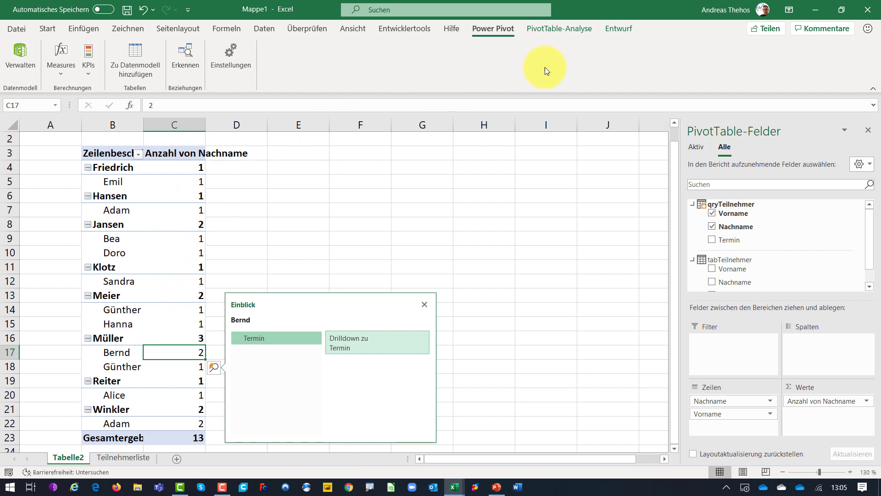
click(610, 28)
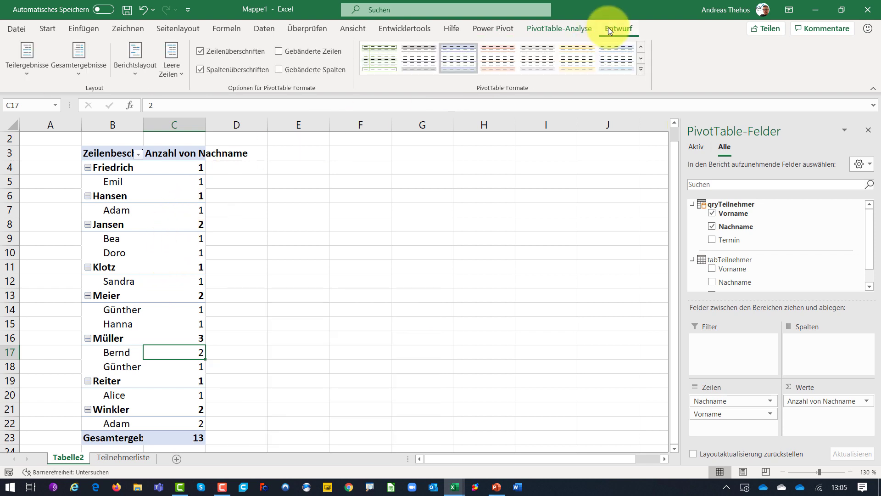
- Set the report layout to Im Tabellenformat anzeigen and choose Teilergebnisse nicht anzeigen
click(124, 69)
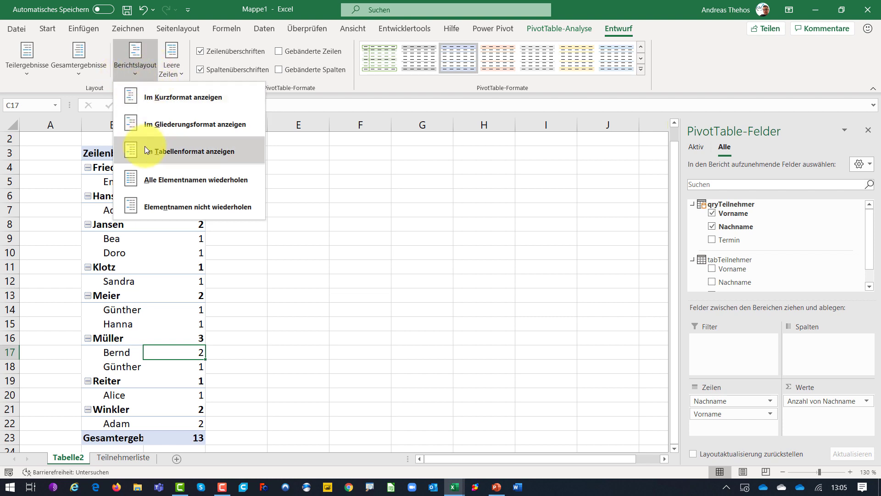
click(147, 151)
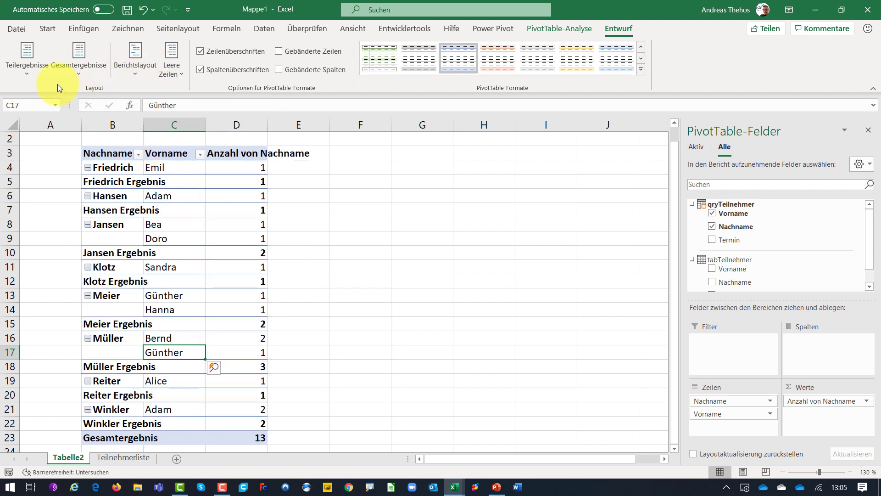
click(29, 74)
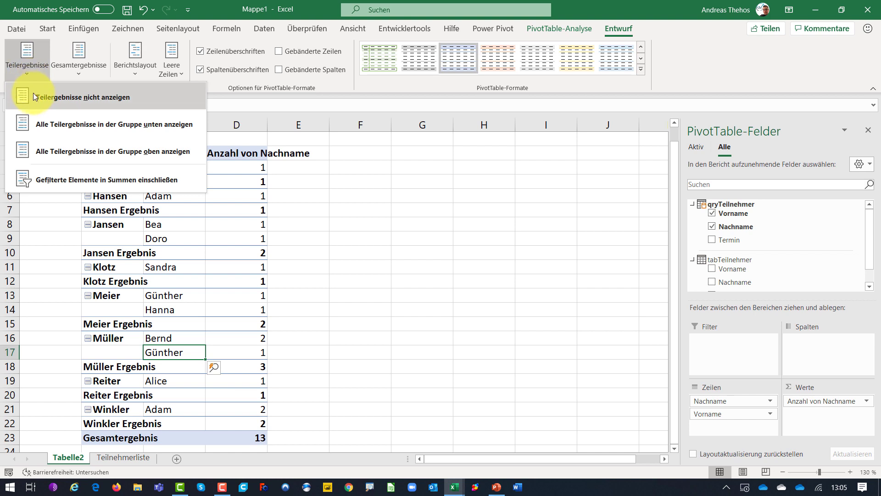
click(117, 97)
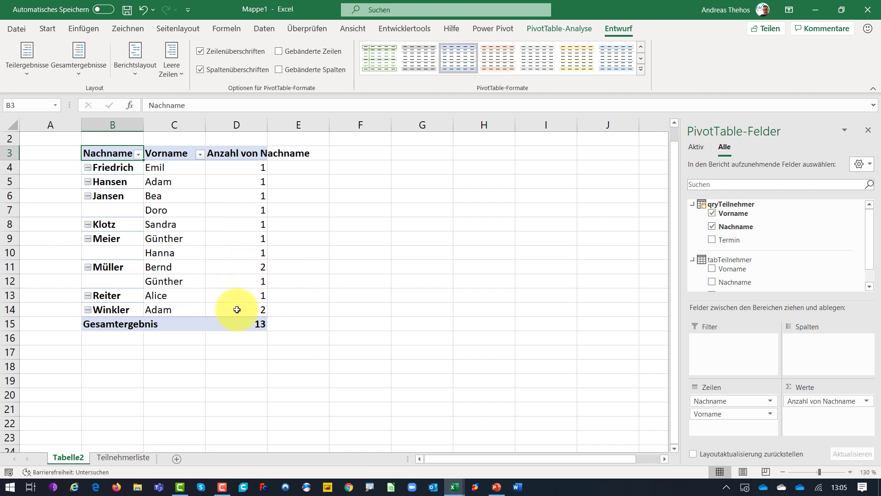
- Change the Nachname value field to summarise by Diskrete Anzahl, giving a total of 8
right_click(238, 254)
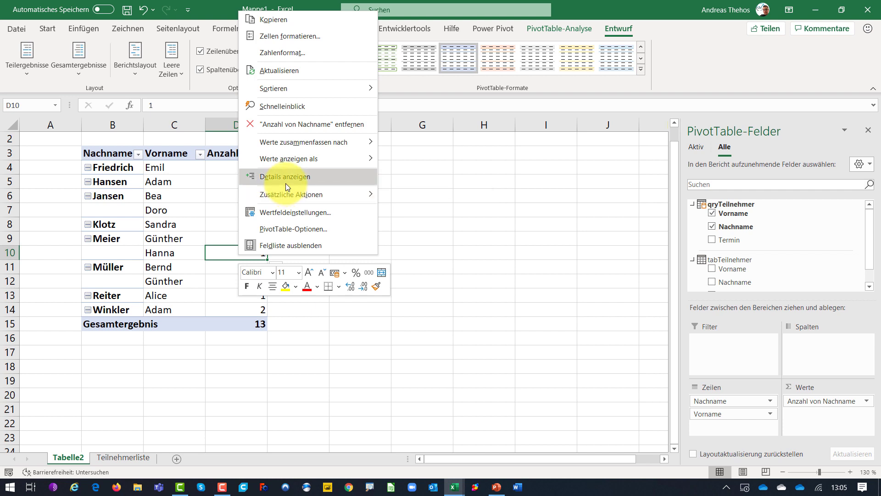
mouse_move(303, 141)
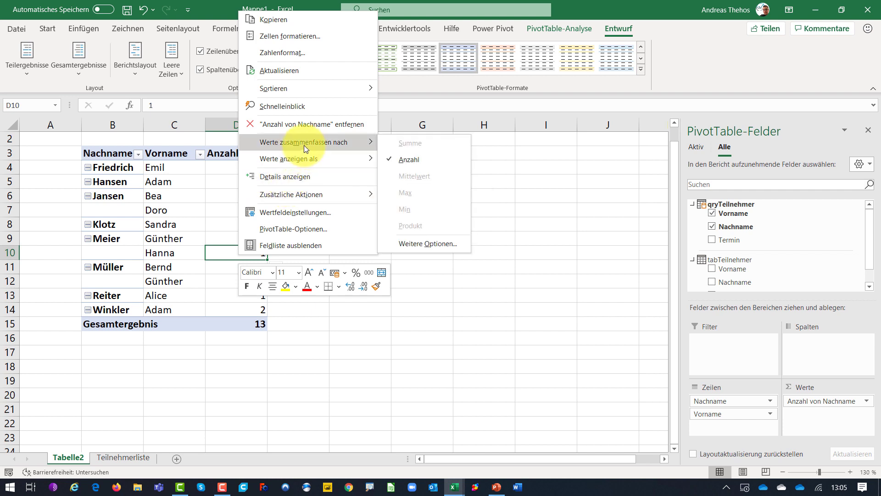
click(440, 245)
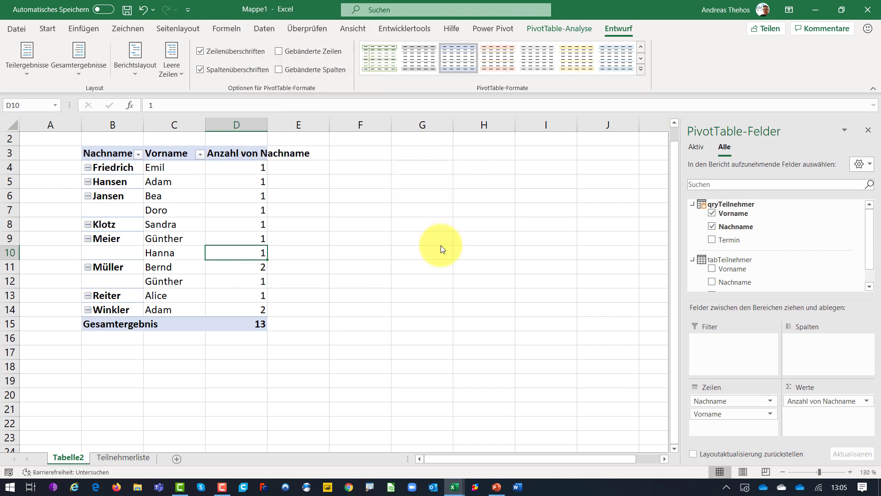
scroll(220, 239, down, 2)
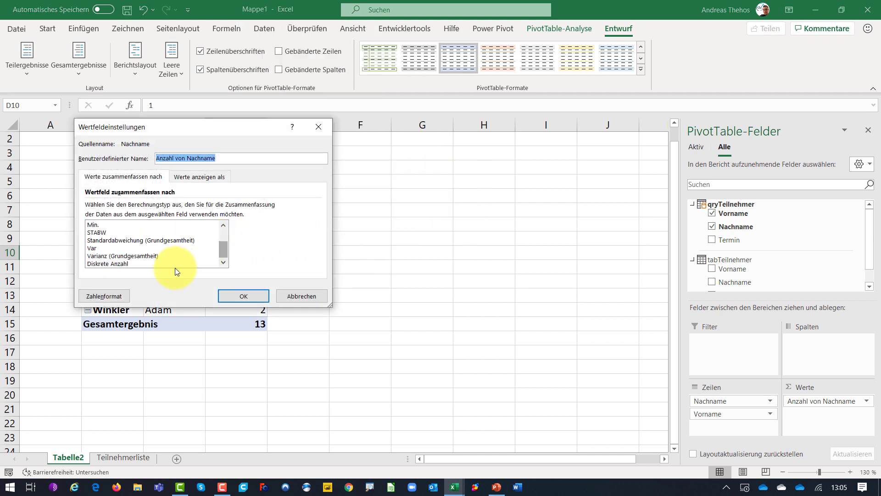
click(118, 264)
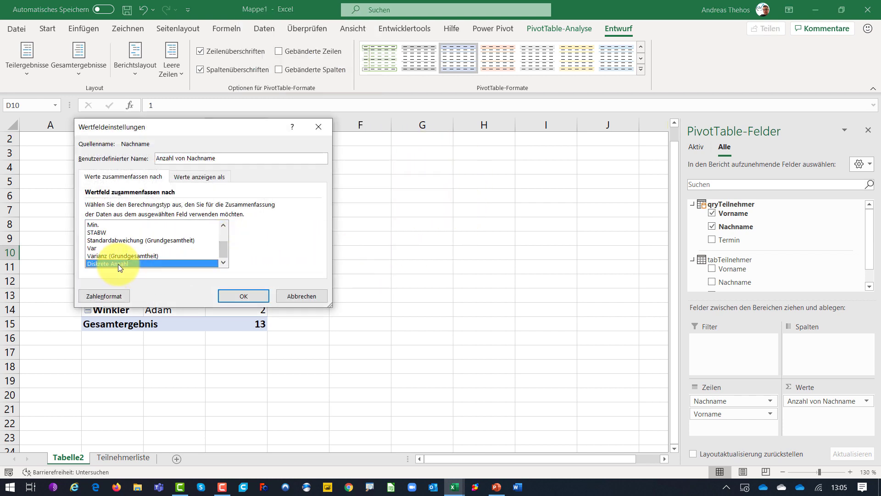
click(244, 296)
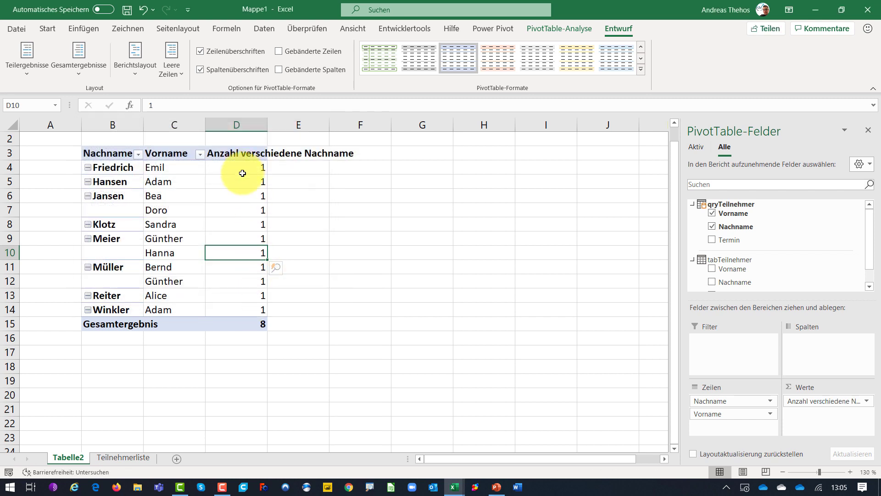
- Select D4:D14 to see the per-name sum of 11, then drag the field out of Werte
drag(242, 173, 232, 310)
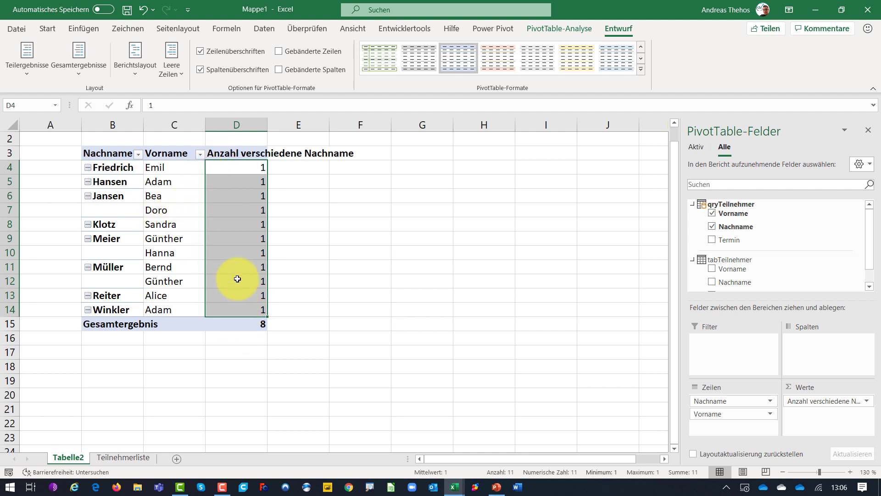
click(232, 238)
drag(790, 401, 391, 306)
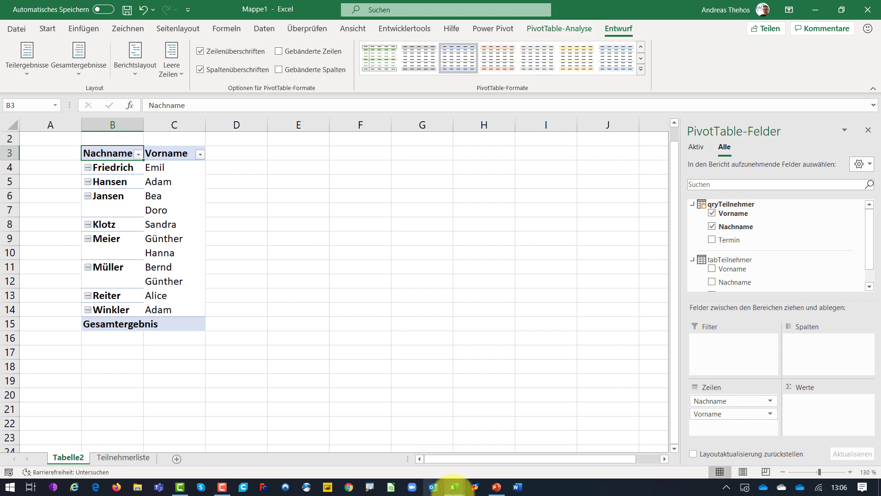
mouse_move(453, 486)
mouse_move(454, 434)
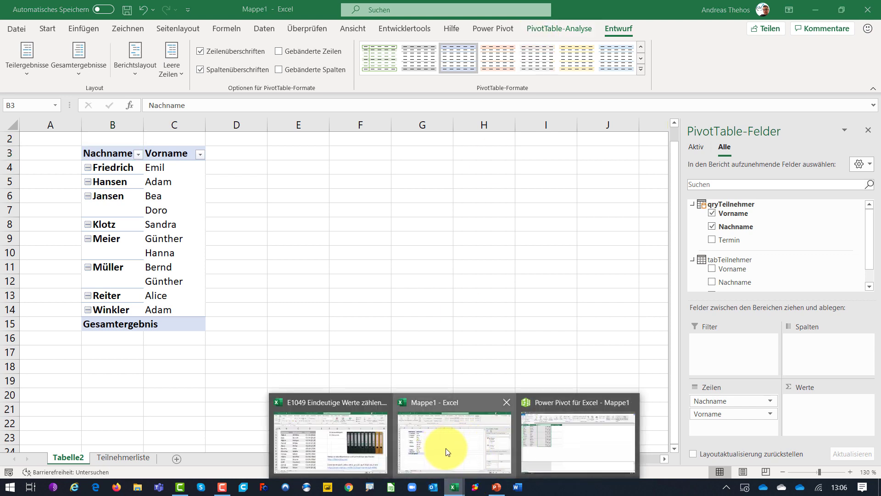
- In Power Pivot, add a calculated column =qryTeilnehmer[Vorname]&" "&qryTeilnehmer[Nachname]
click(532, 432)
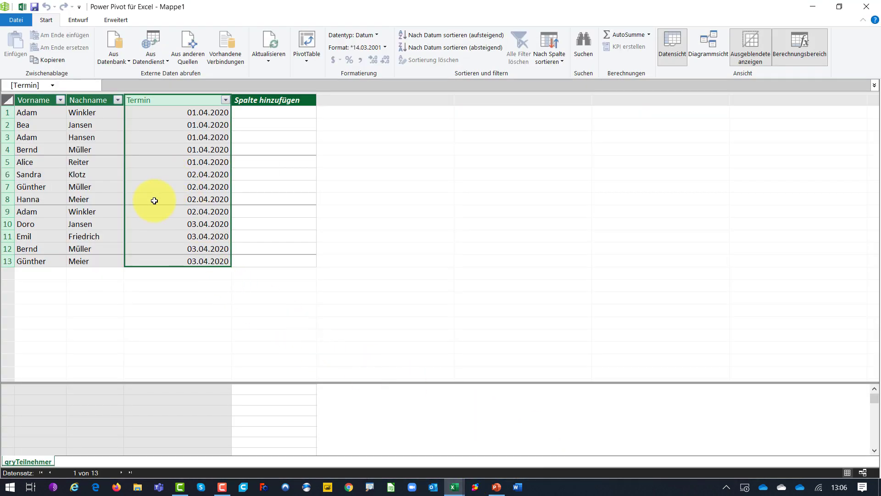
click(245, 115)
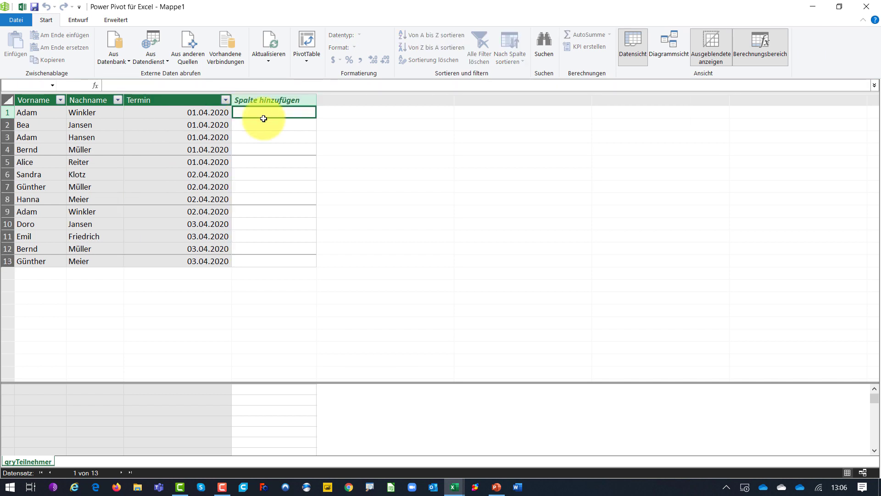
click(36, 99)
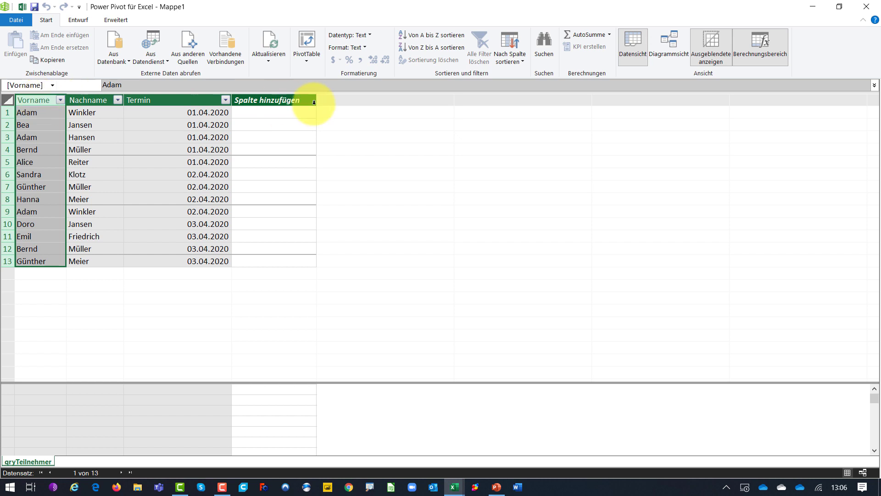
click(271, 100)
click(247, 85)
text(=)
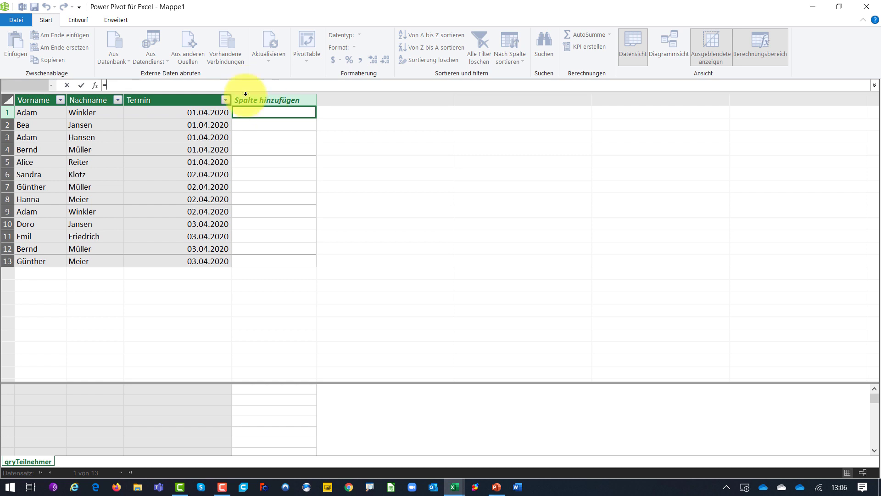
click(44, 100)
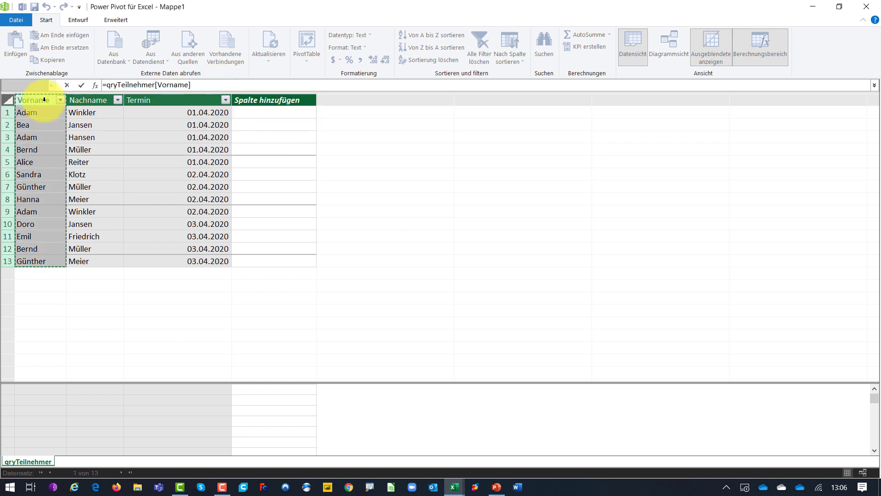
text(" "&)
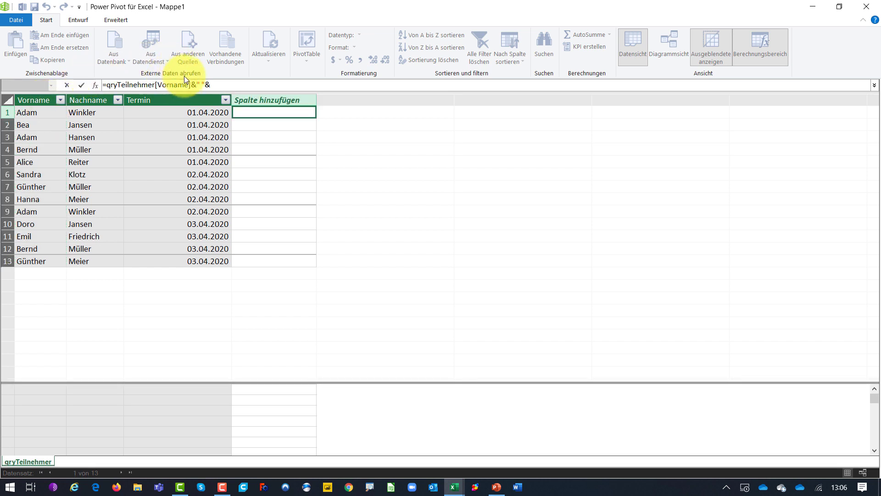
click(89, 97)
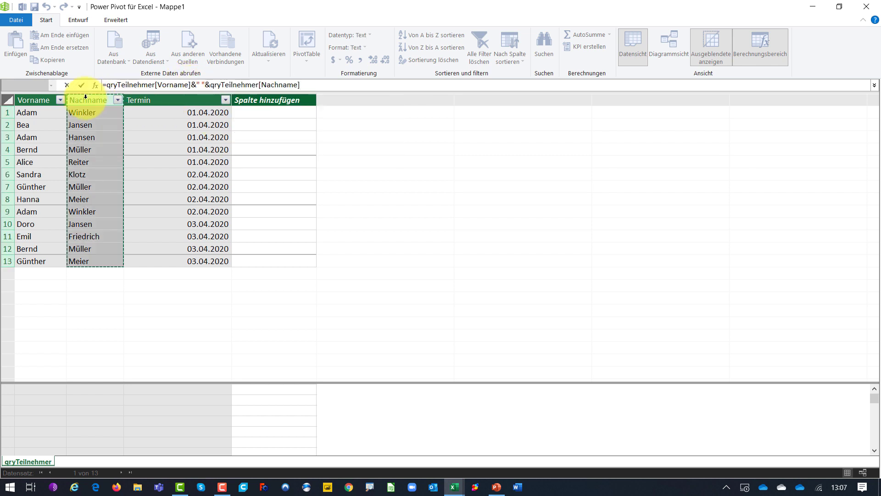
key(Return)
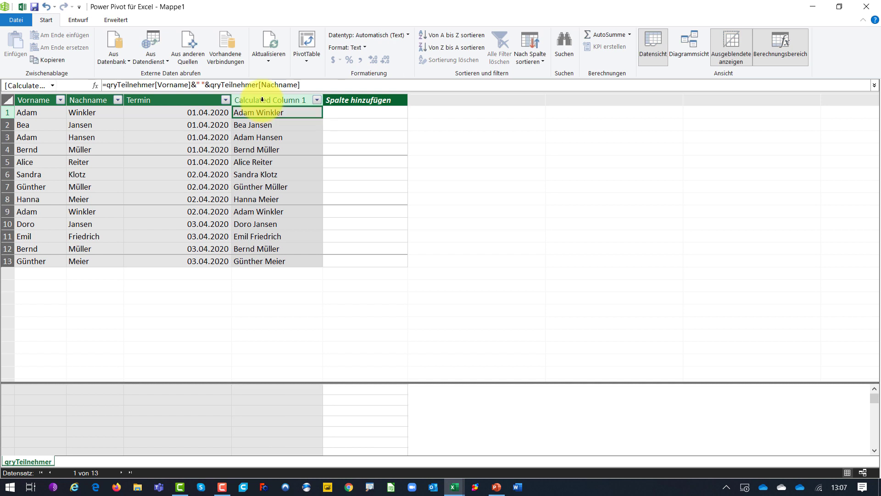
- Rename the new calculated column to Name and return to the Excel workbook
right_click(262, 100)
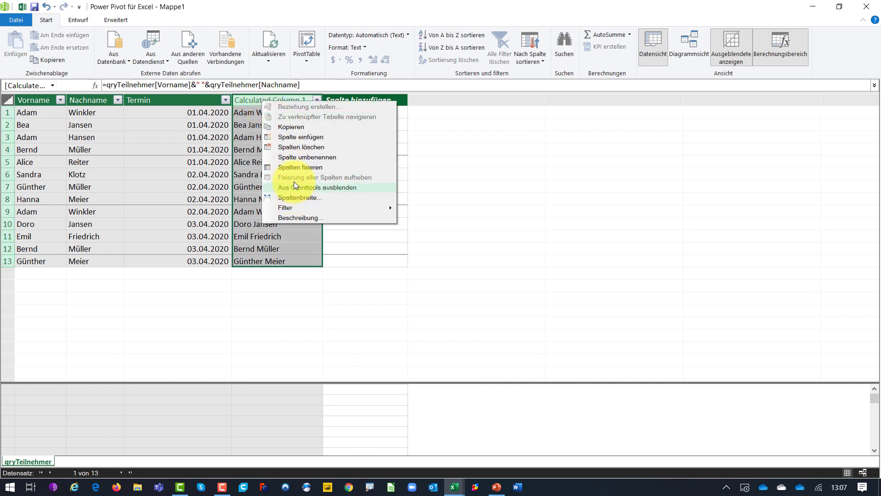
click(296, 158)
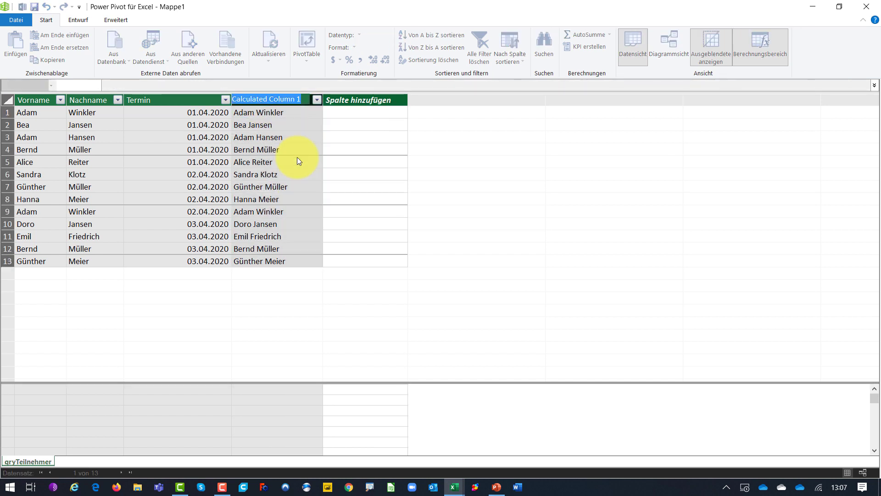
text(Name)
key(Return)
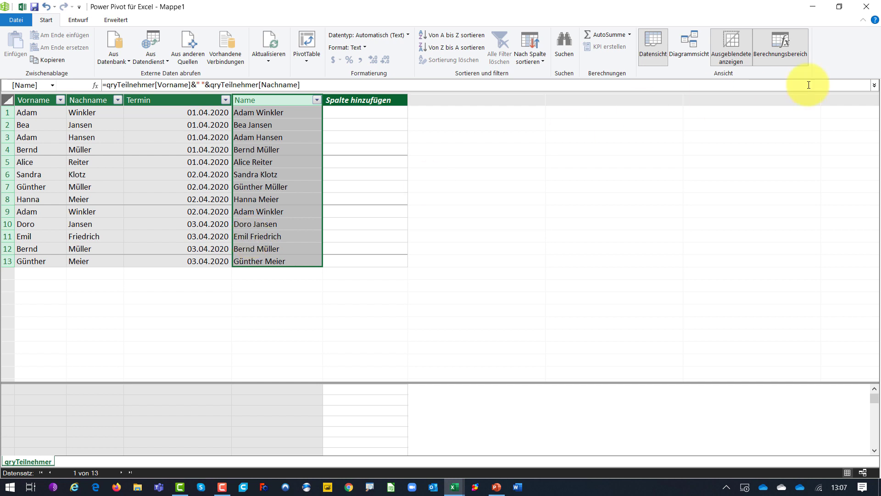
click(813, 6)
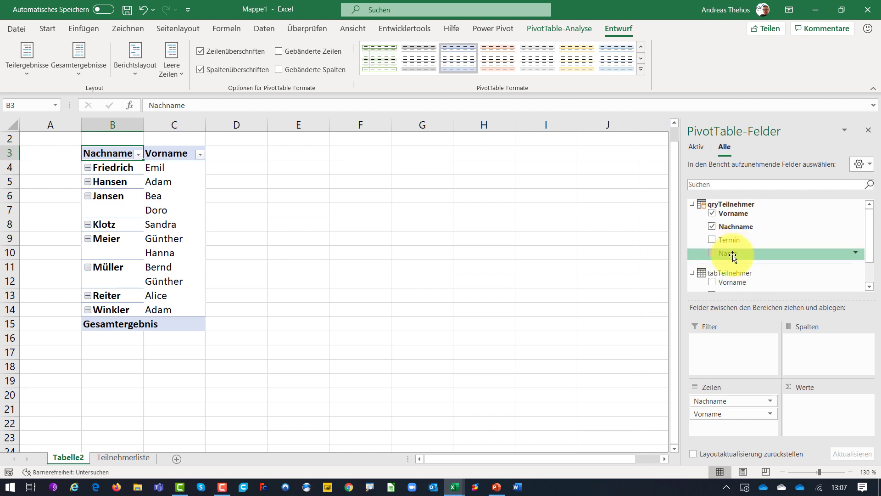
- Add Name to Werte as Diskrete Anzahl totalling 11, and move Nachname below Vorname in rows
drag(731, 254, 815, 423)
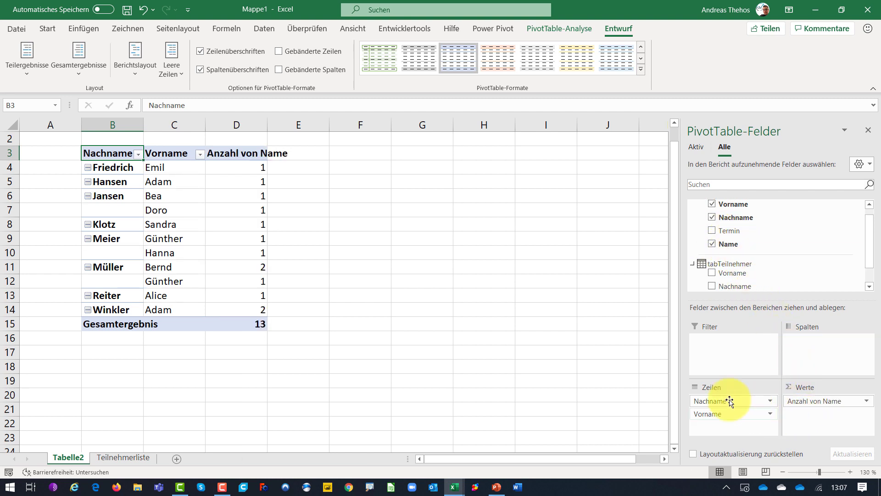
right_click(252, 214)
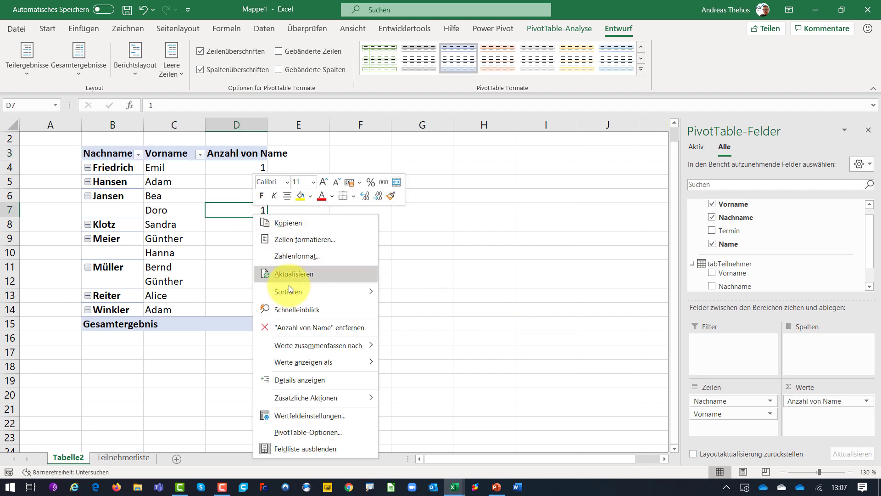
mouse_move(318, 345)
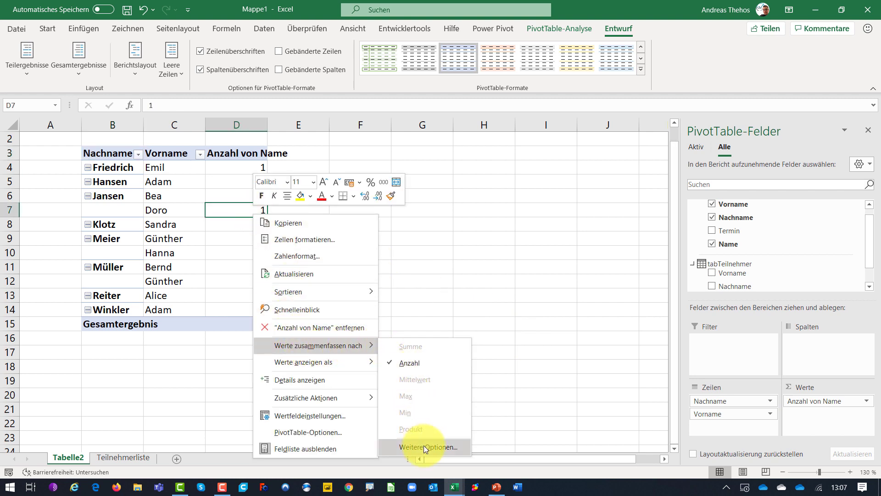
click(423, 445)
scroll(219, 264, down, 2)
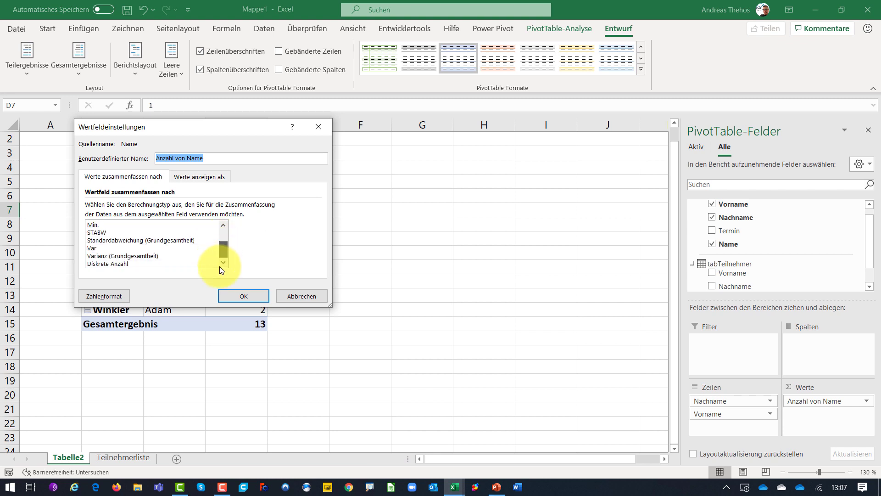
click(137, 263)
click(239, 295)
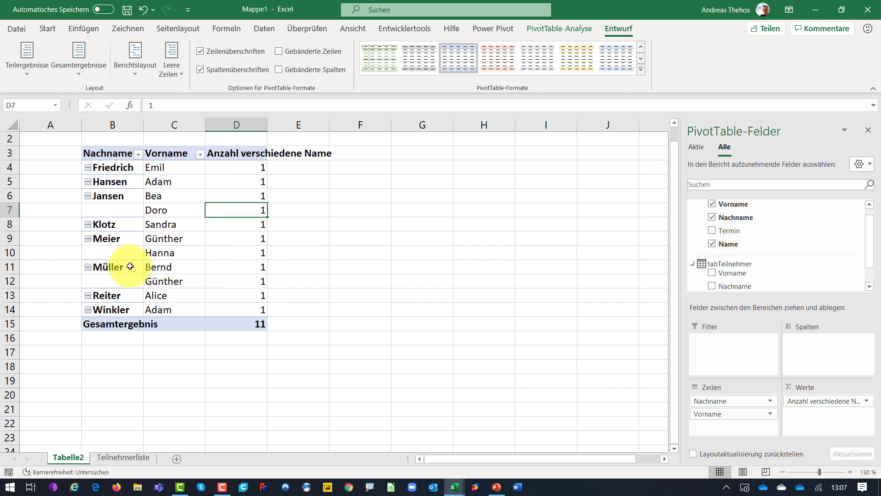
drag(711, 400, 711, 420)
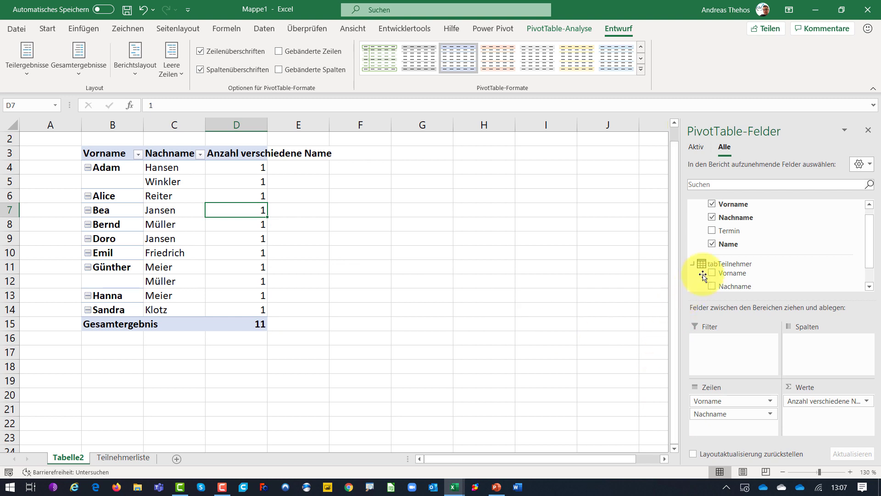
- Swap the Vorname/Nachname rows for full Name, widen column B, and use a plain Name count
mouse_move(703, 275)
mouse_down()
mouse_move(703, 417)
mouse_move(714, 399)
mouse_up()
click(711, 204)
mouse_move(728, 243)
mouse_down()
mouse_move(729, 346)
mouse_move(703, 403)
mouse_up()
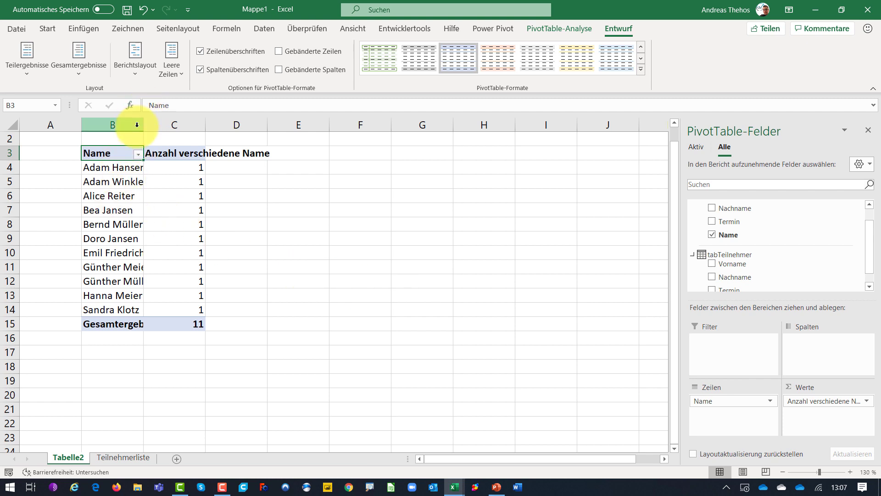
drag(144, 124, 175, 125)
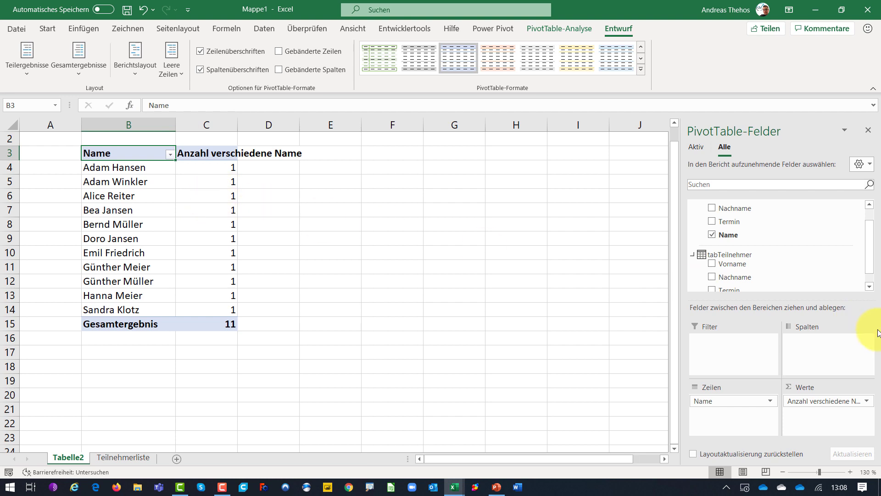
drag(821, 400, 728, 308)
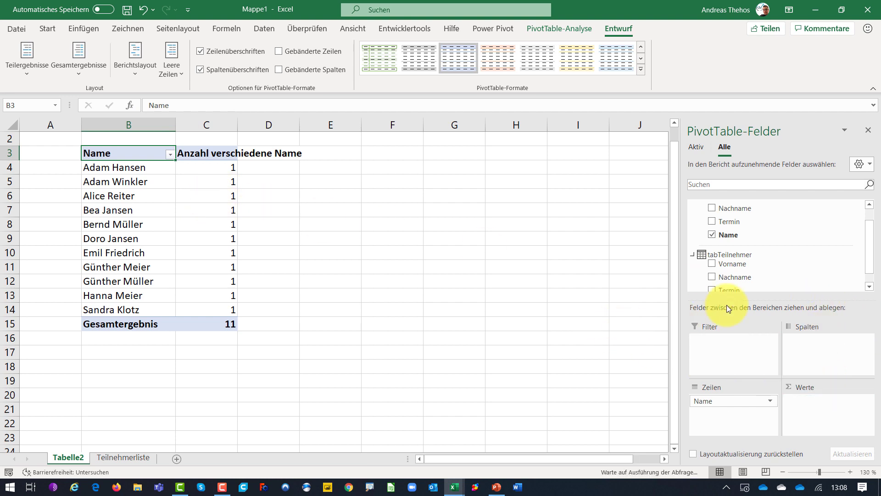
drag(728, 234, 808, 404)
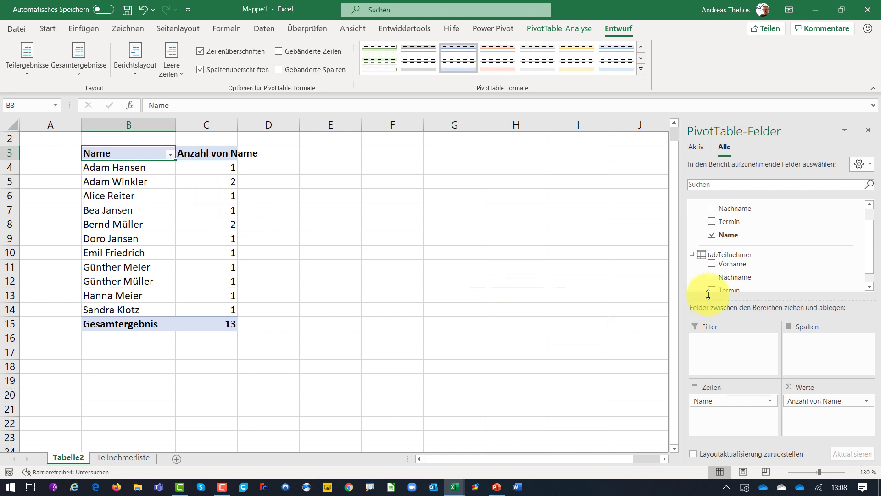
- Set the Name value field to Diskrete Anzahl in Wertfeldeinstellungen, bringing the total to 11
right_click(214, 193)
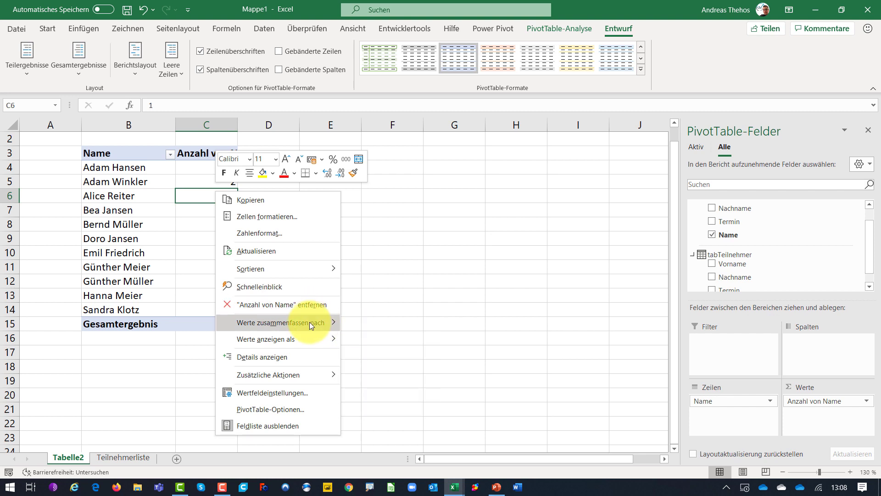
mouse_move(279, 322)
click(387, 420)
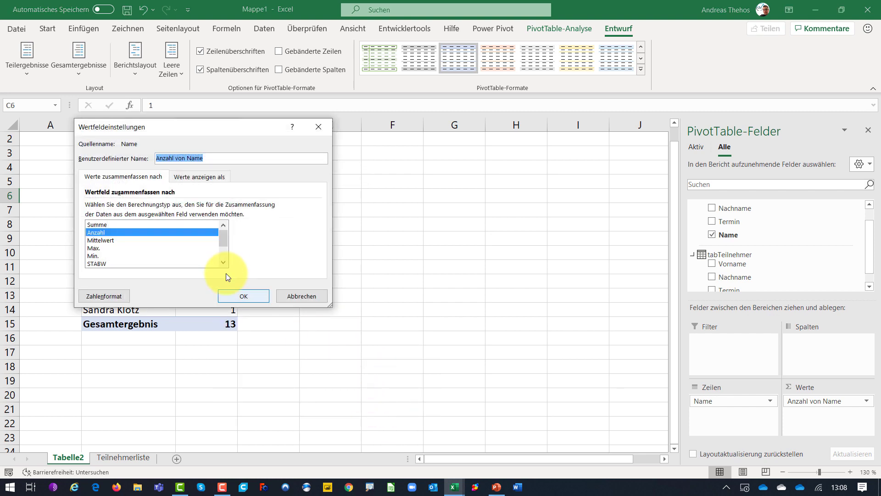
scroll(226, 244, down, 2)
click(137, 264)
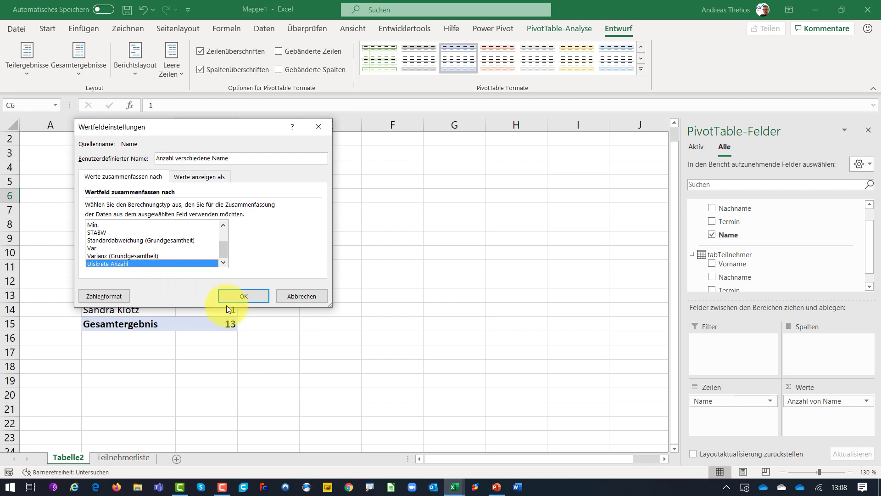
click(244, 296)
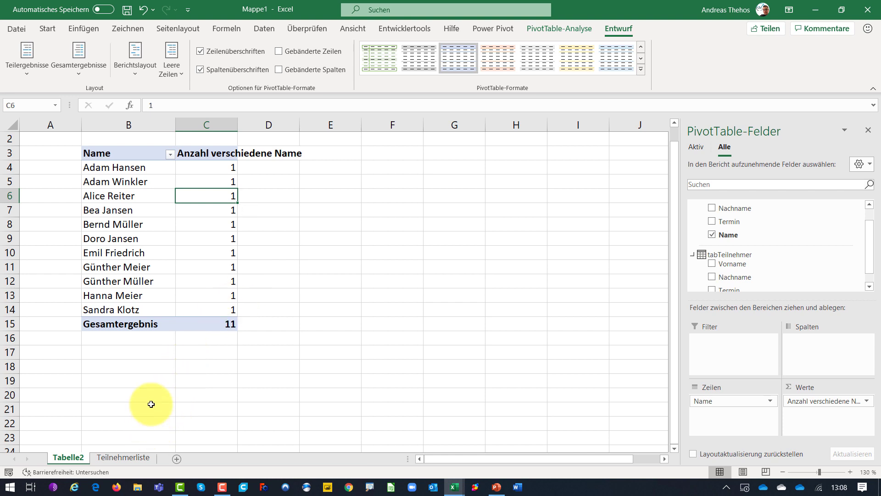
click(452, 487)
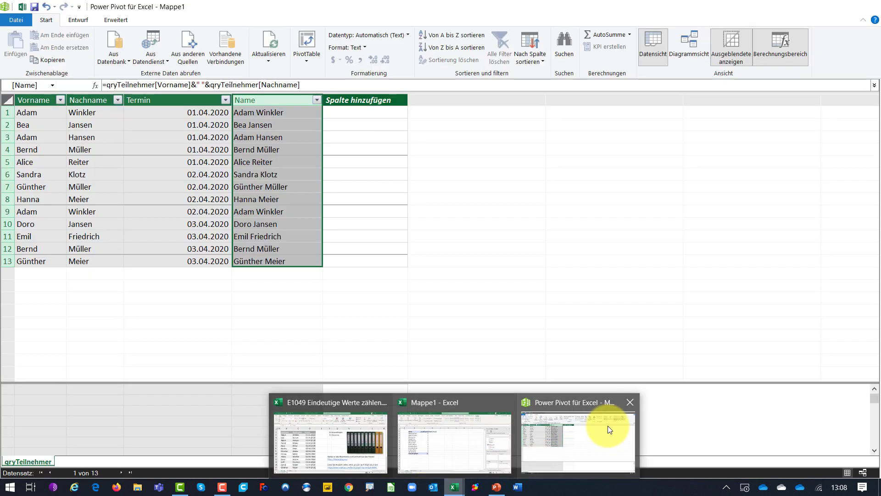
- In Power Pivot, enter the measure Anzahl Einmalige:=DISTINCTCOUNT(qryTeilnehmer[Name]) in the calculation area
click(589, 431)
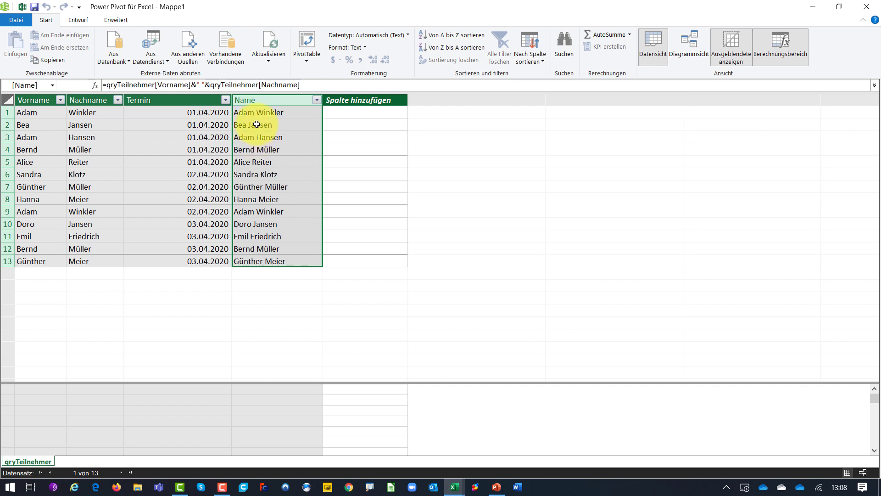
click(38, 398)
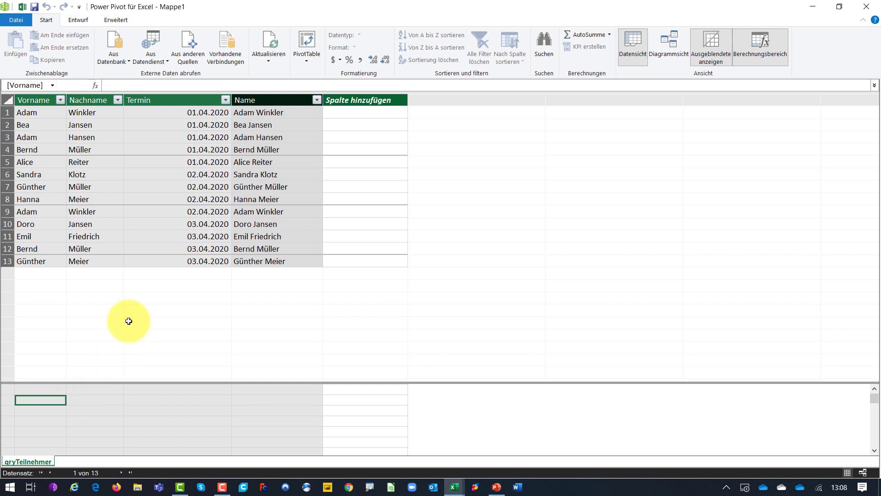
click(143, 86)
text(Anzahl Ei)
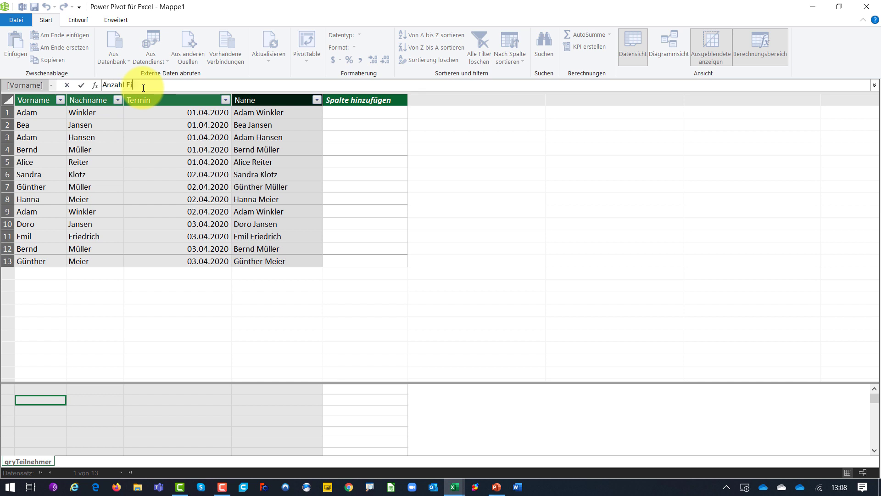
text(nmalige:=)
text(Di)
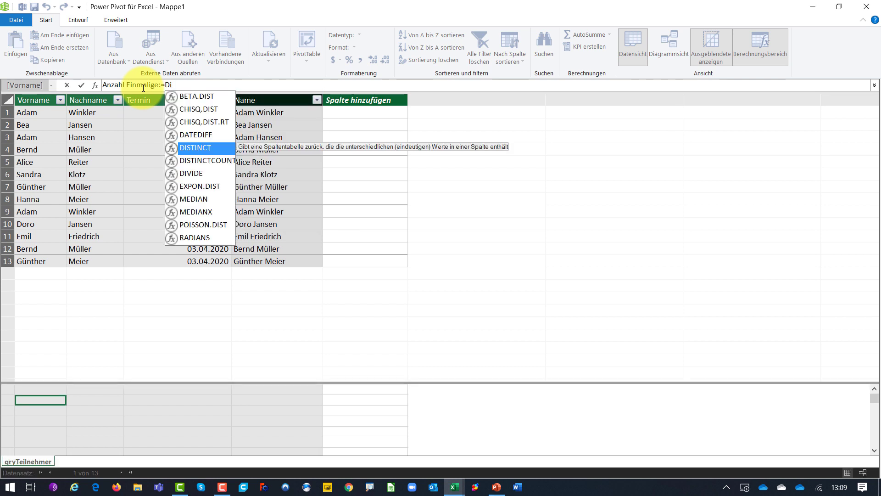
key(Down)
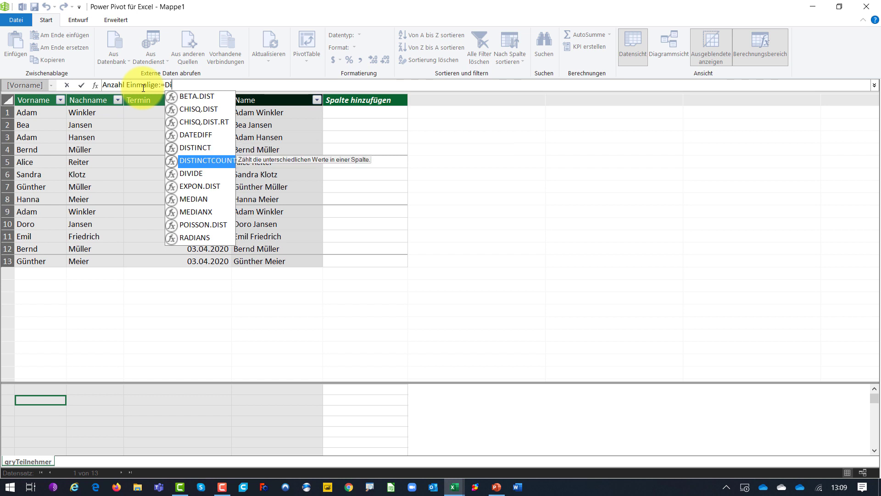
key(Tab)
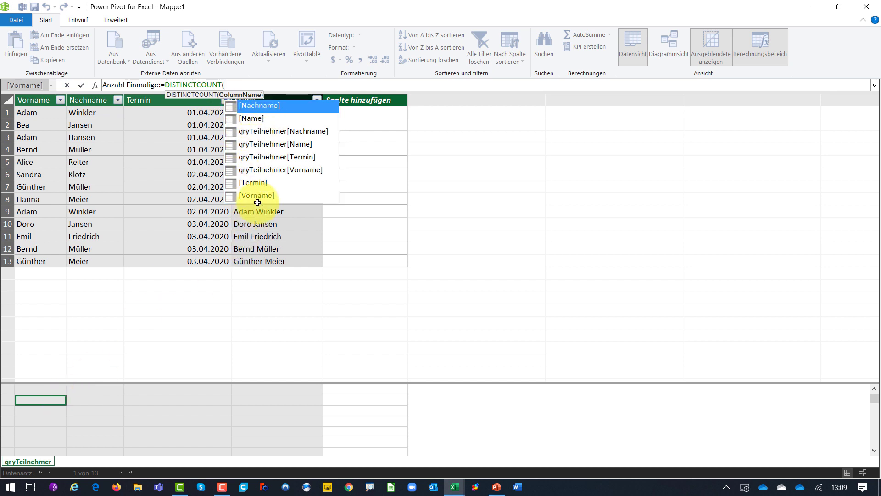
double_click(268, 143)
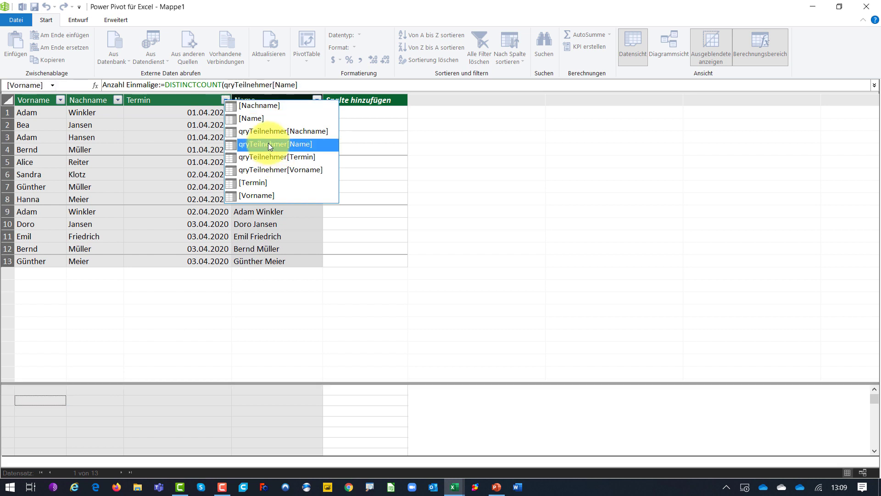
text())
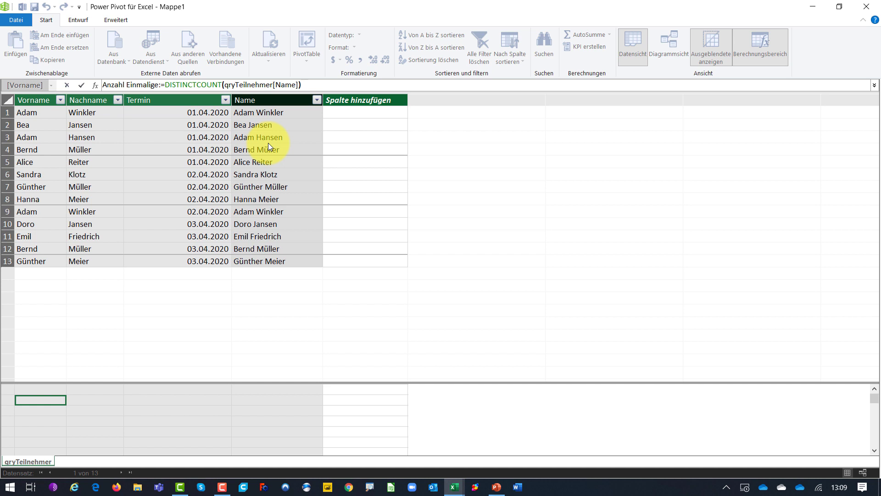
key(Return)
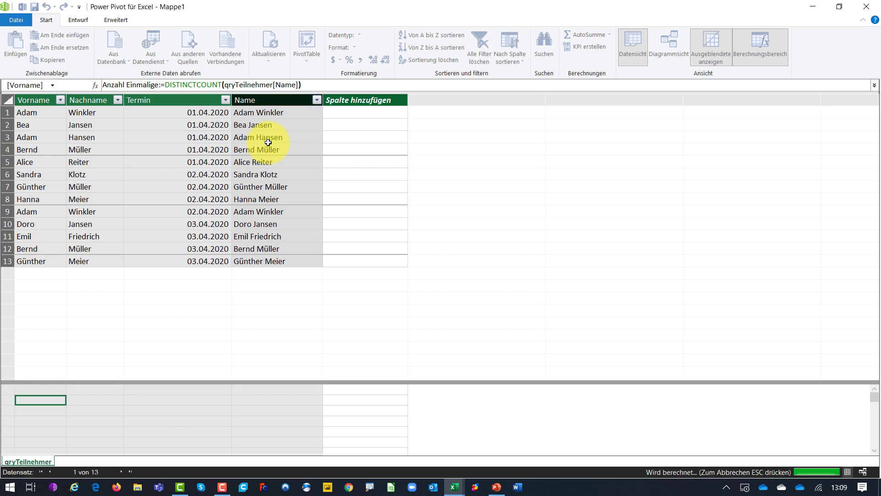
- Widen the Vorname column and select the empty calculation cell below
click(50, 100)
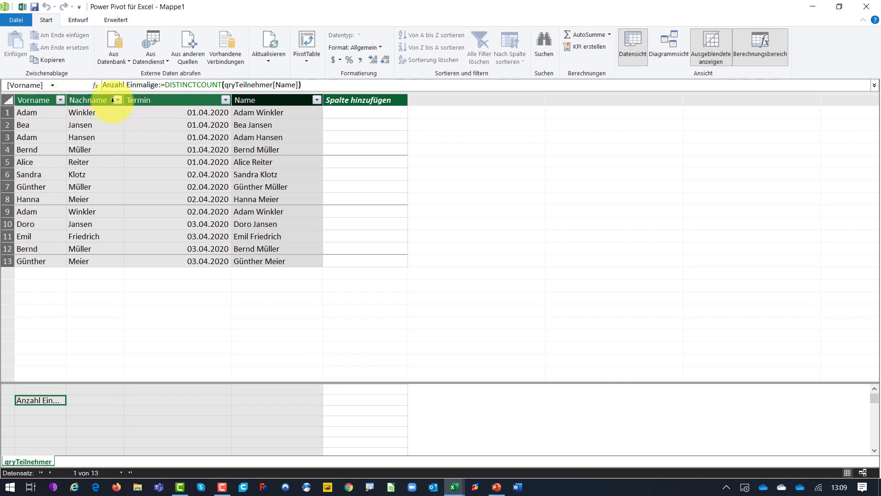
drag(66, 102, 107, 102)
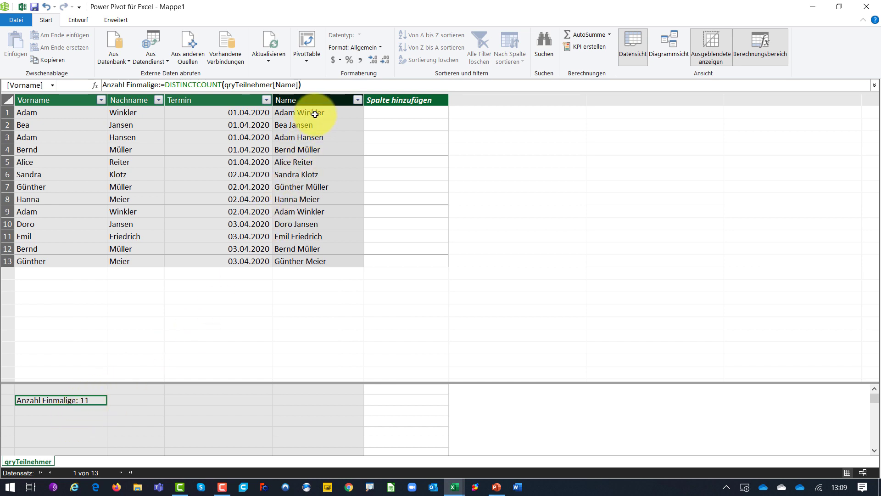
click(84, 410)
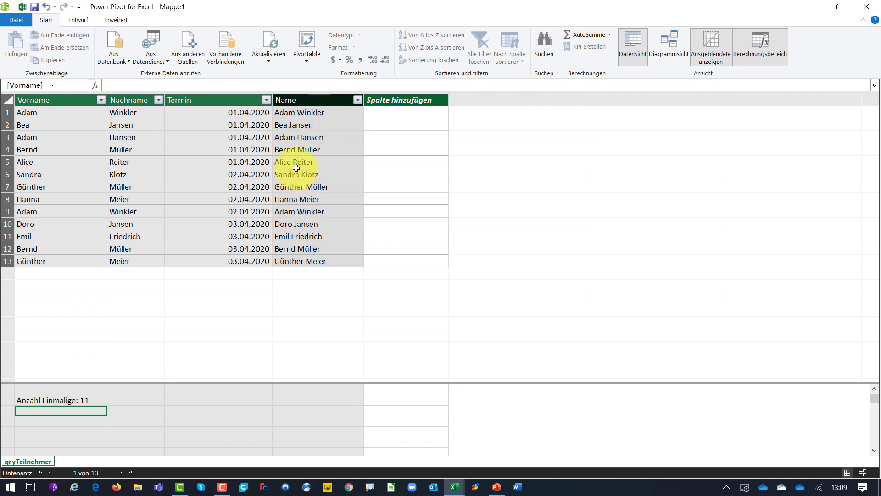
- Begin the Zeilenanzahl Liste Einmaliger measure with DISTINCT(qryTeilnehmer[Name])
click(132, 84)
text(Zei)
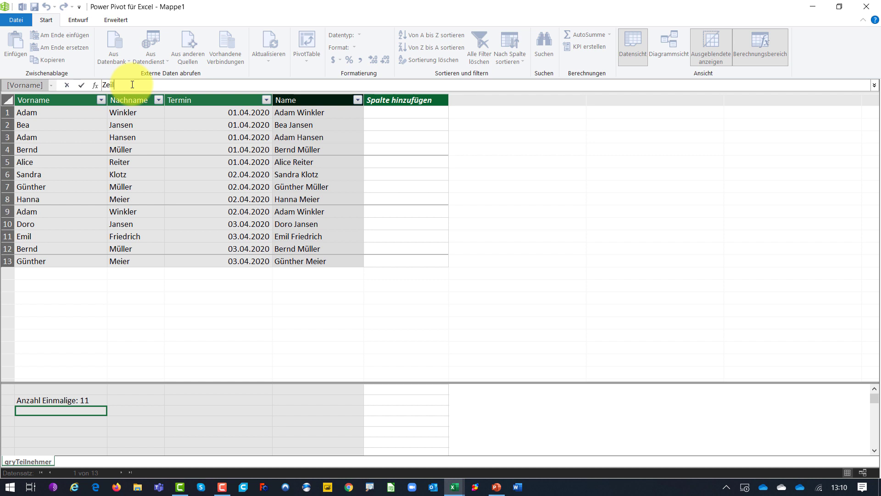
text(enanzahl Liste Einmaliger:=)
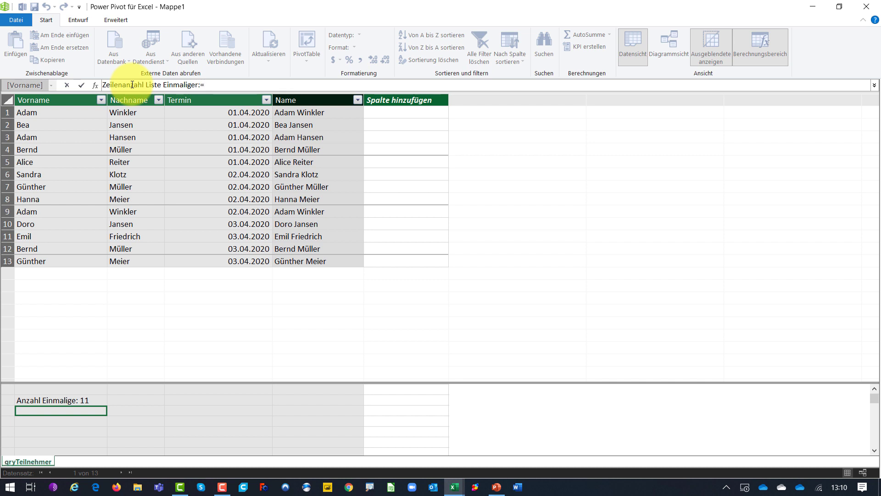
text(DISTINCT)
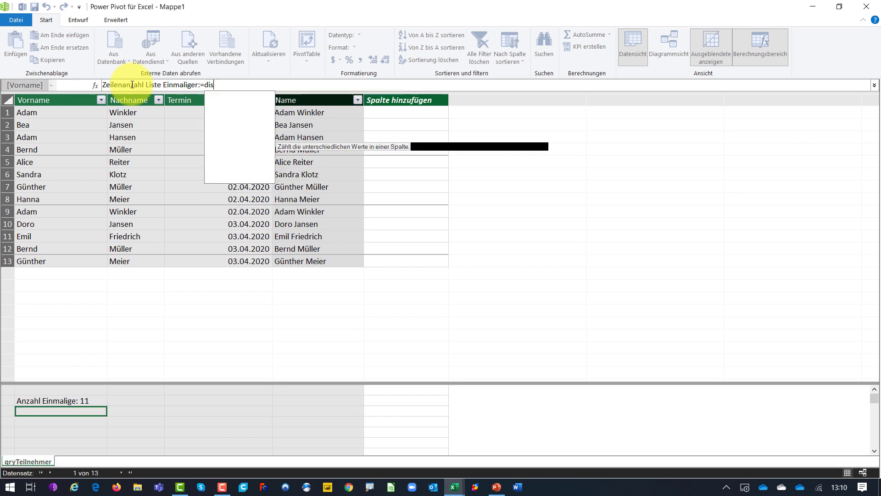
text(()
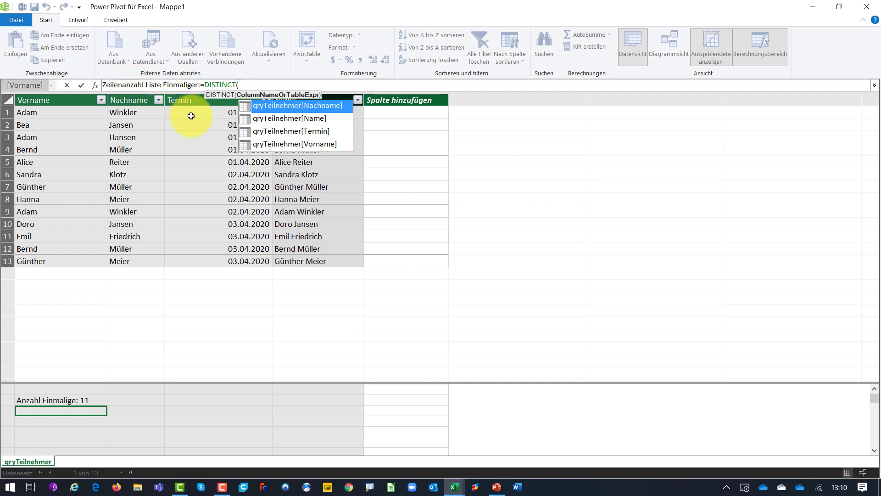
double_click(267, 118)
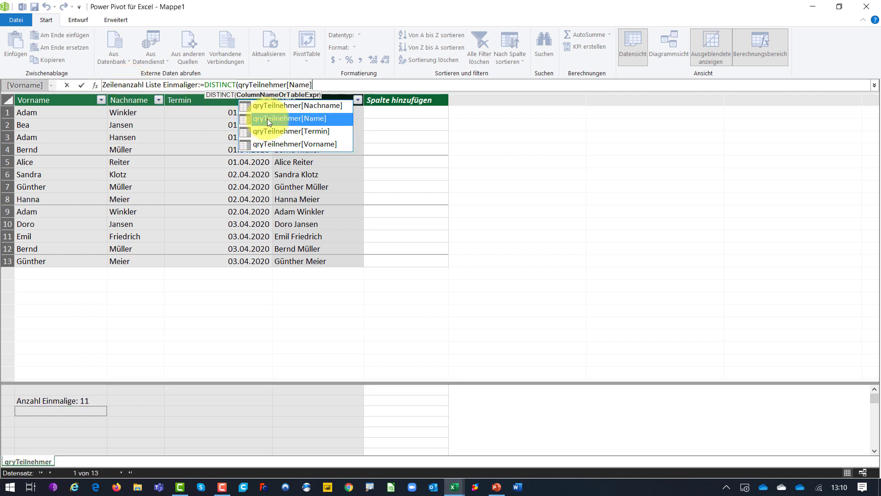
text())
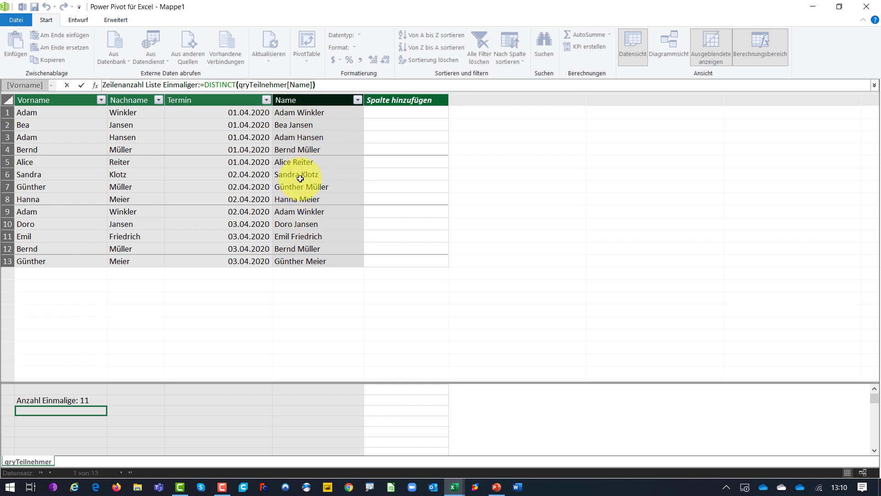
- Wrap the expression in COUNTROWS, commit the measure returning 11, and widen its column
click(208, 84)
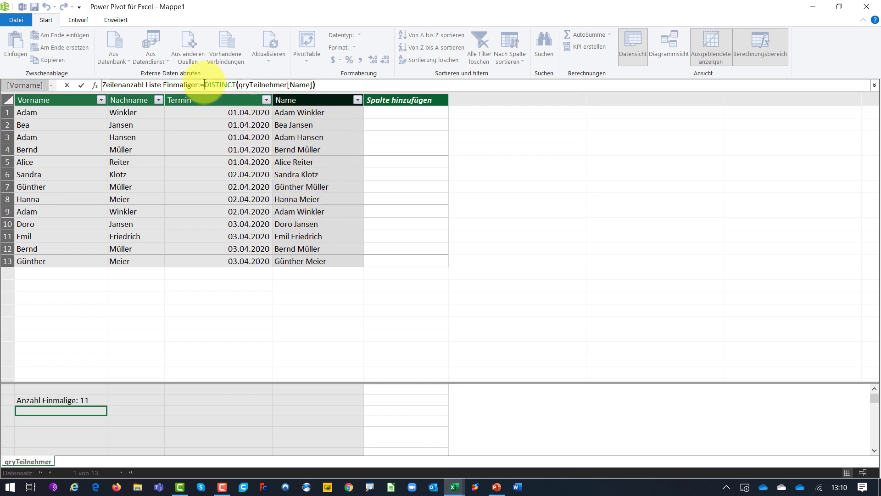
text(c)
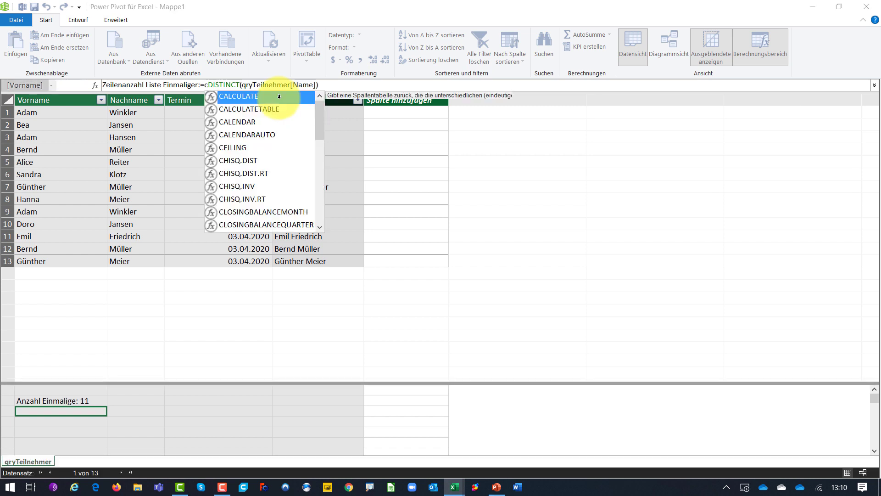
text(ou)
key(Down)
key(Down)
key(Down)
key(Down)
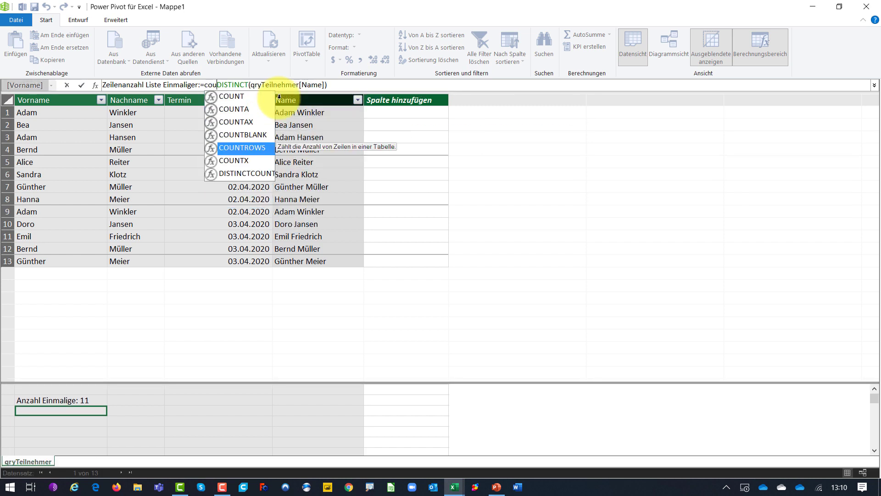
key(Tab)
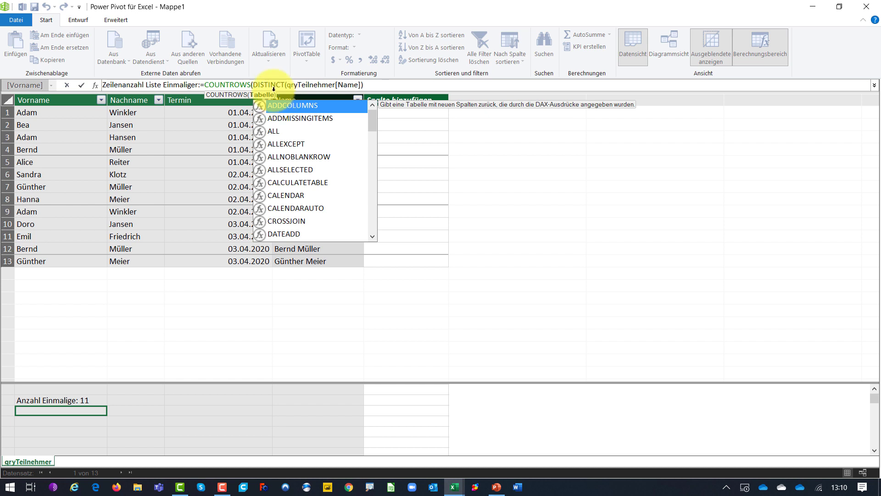
text())
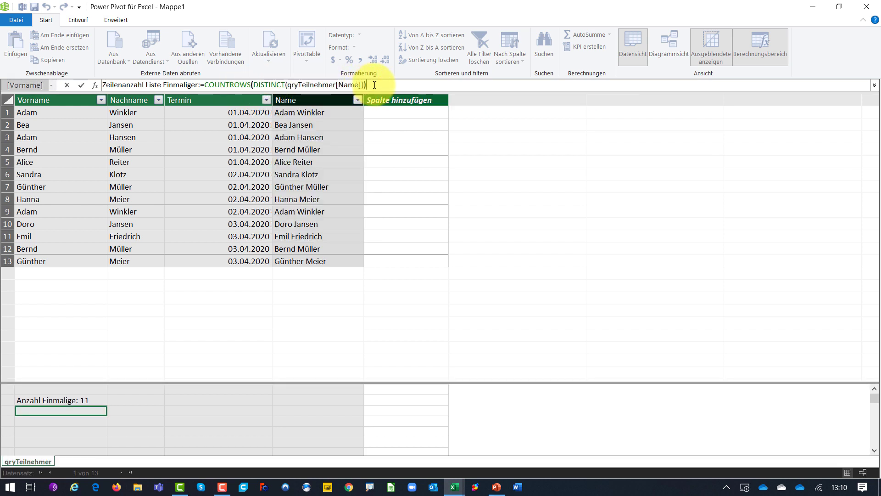
key(Return)
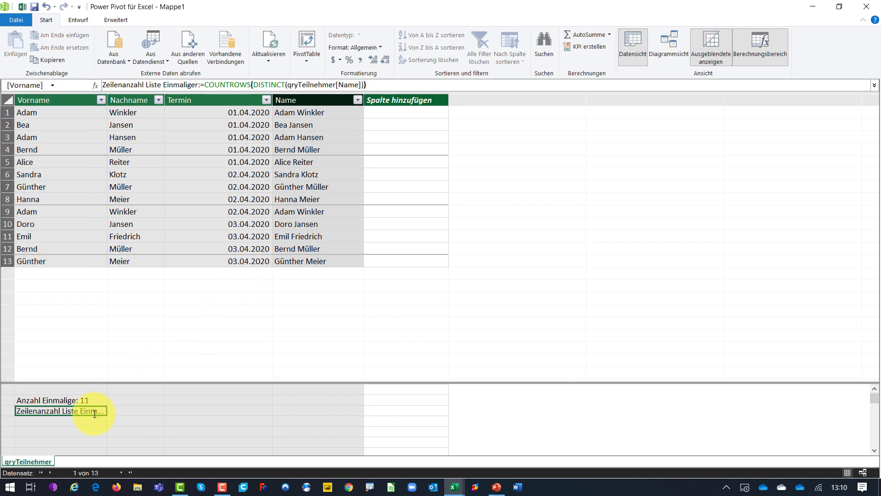
drag(108, 100, 171, 103)
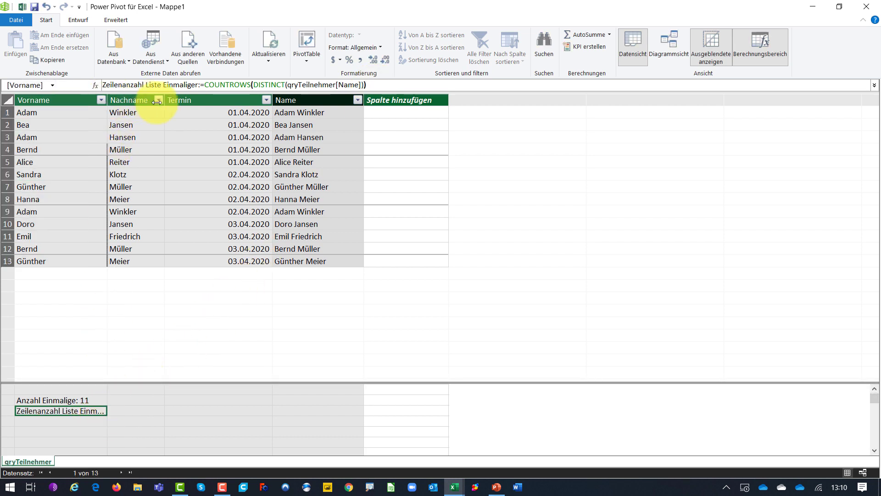
click(133, 410)
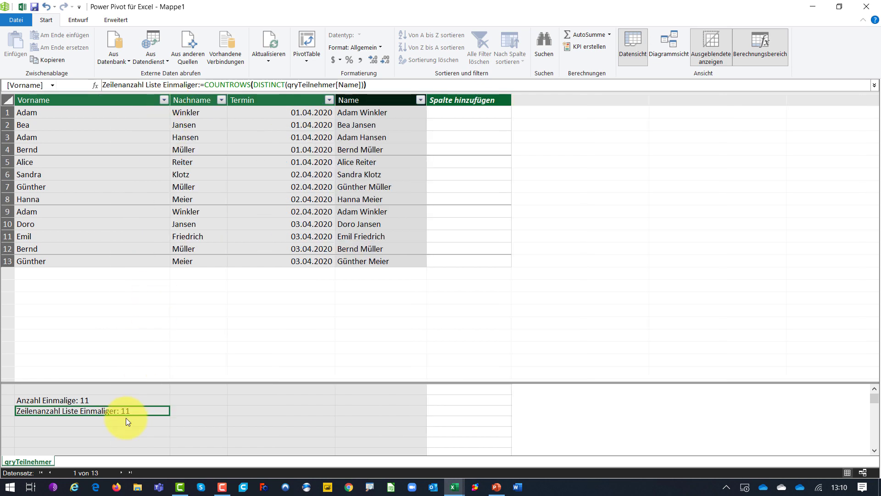
- Add Anzahl Einmalige and Zeilenanzahl Liste Einmaliger to the PivotTable values
click(838, 11)
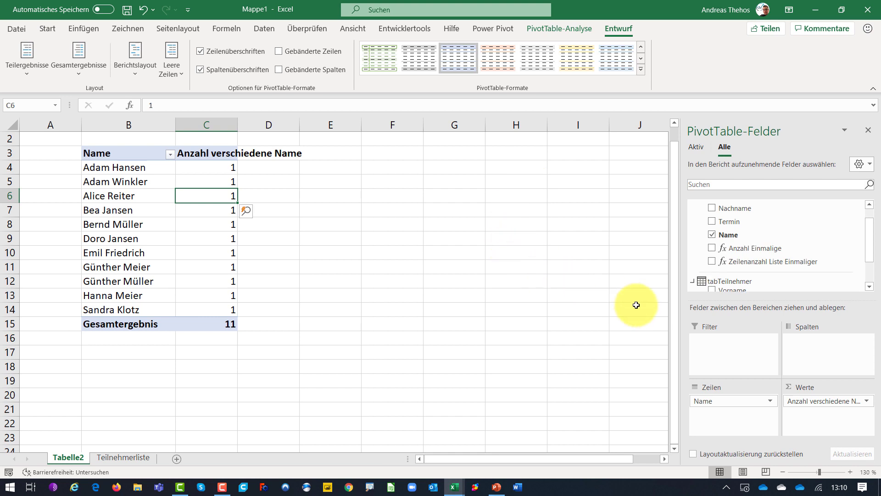
drag(739, 247, 806, 413)
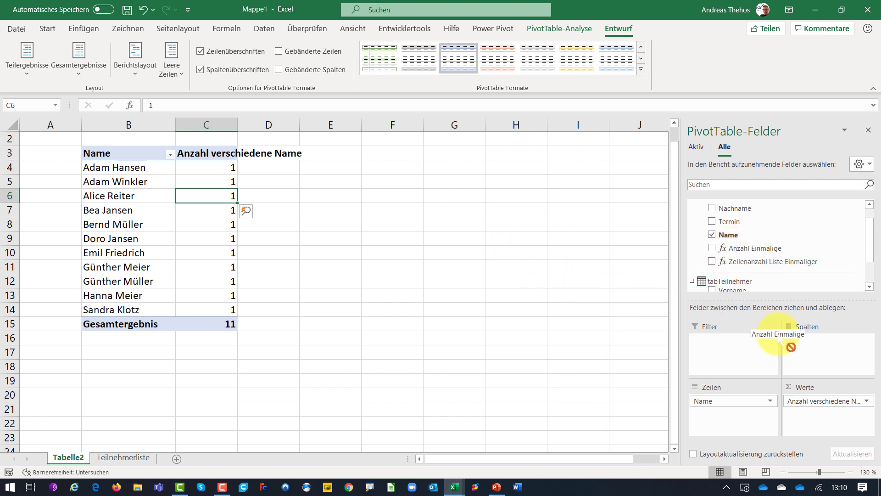
drag(762, 261, 812, 429)
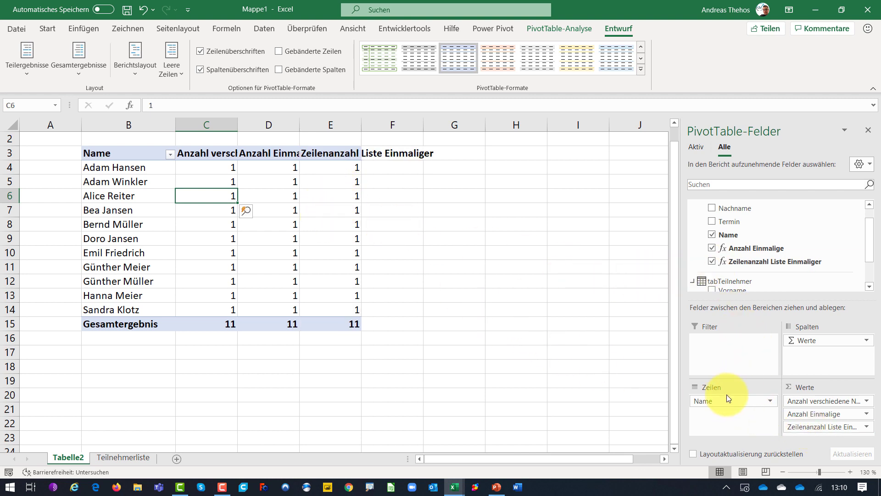
- Replace Name in the rows with Nachname, then Vorname as a second level
drag(716, 400, 652, 367)
drag(734, 208, 729, 401)
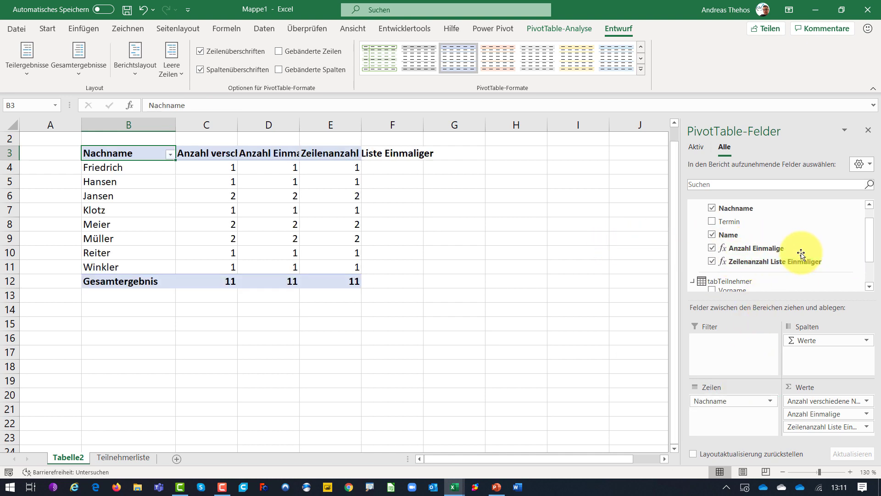
scroll(751, 247, up, 1)
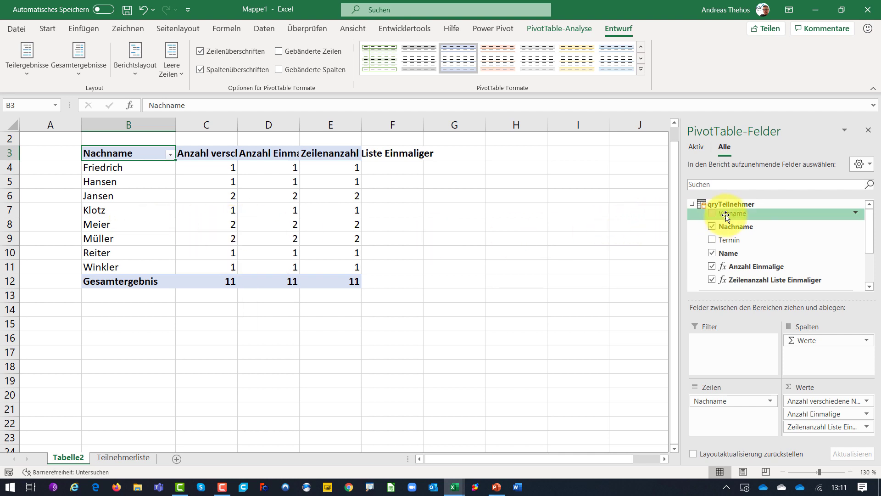
drag(732, 213, 728, 425)
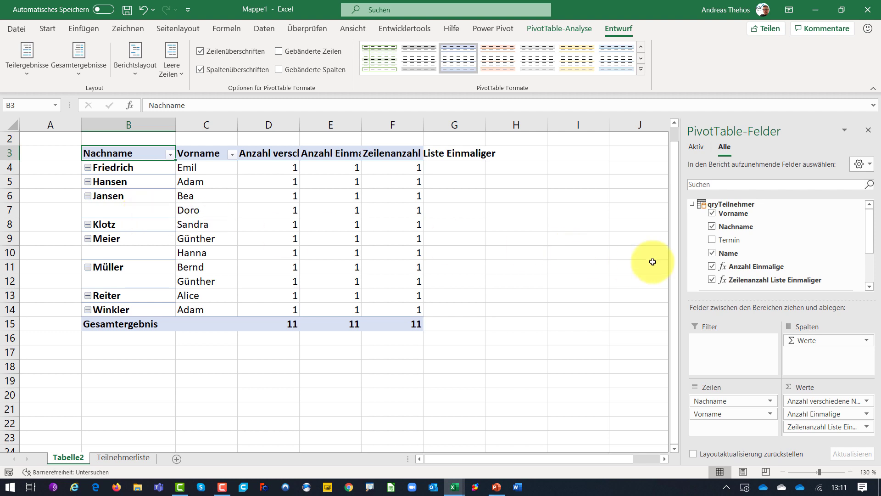
- Start a new qryTeilnehmer measure named 'Zeilenanzahl von Values'
right_click(730, 203)
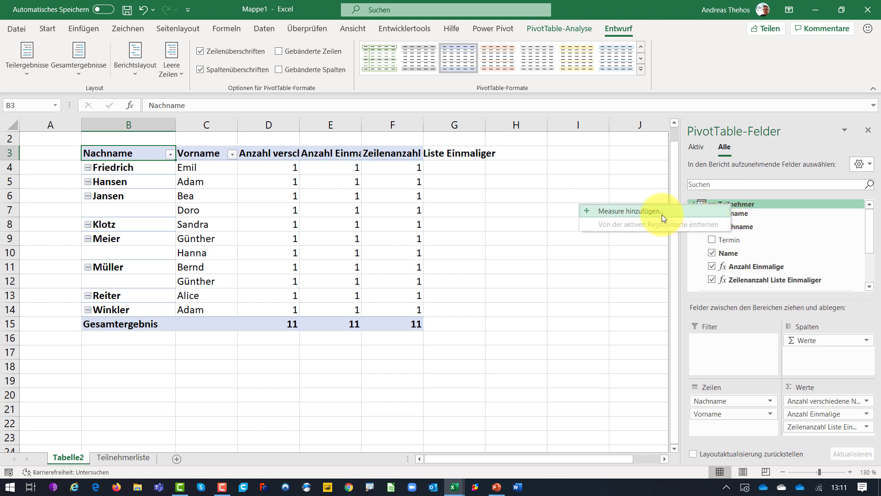
click(650, 211)
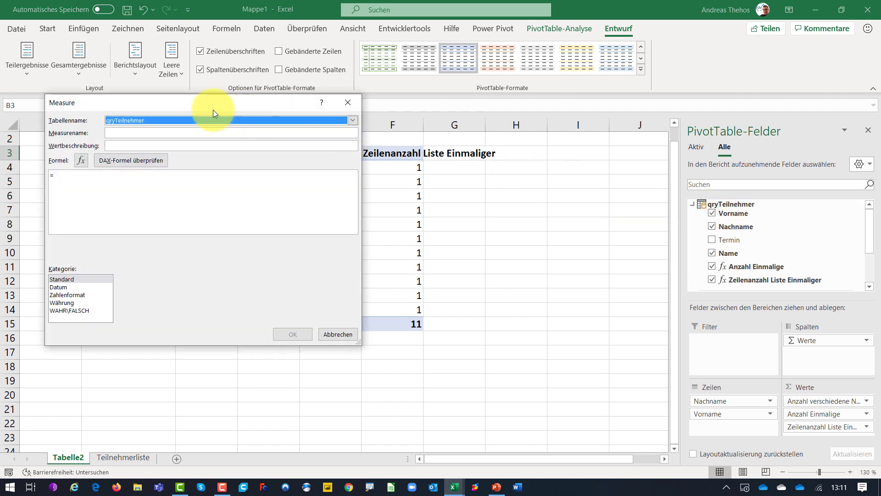
click(144, 134)
text(Ze)
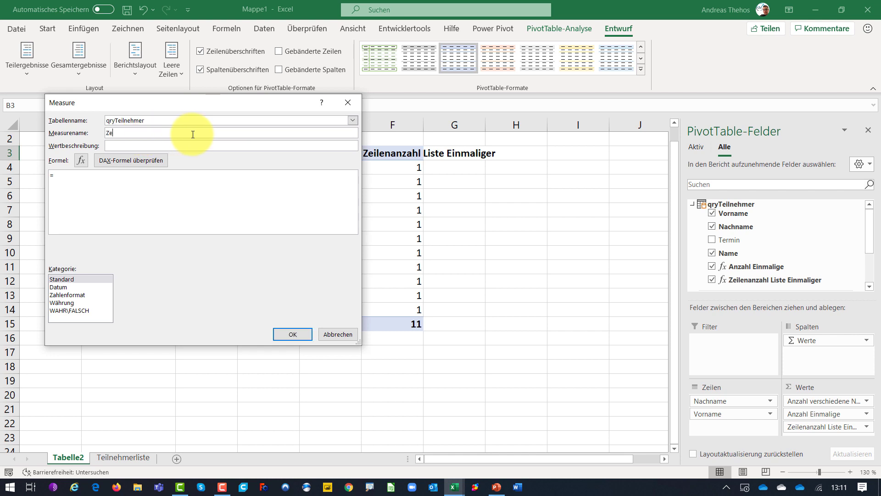
text(ilenanzahl v)
text(on Values)
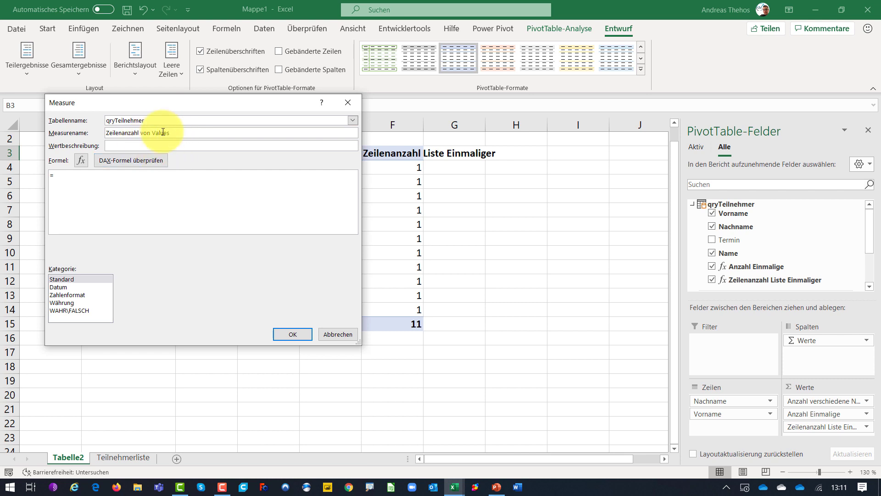
- Enter the formula =COUNTROWS(VALUES(qryTeilnehmer[Name]))
click(101, 183)
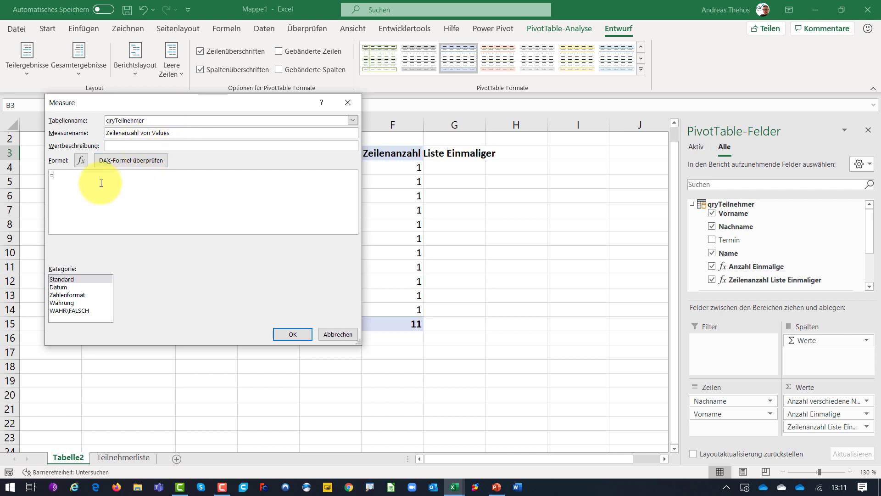
text(count)
key(Down)
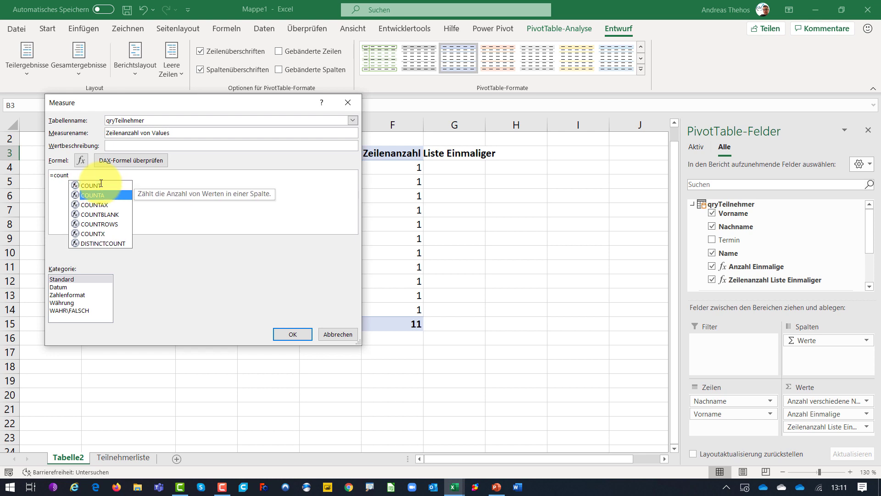
key(Down)
key(Down)
key(Down)
key(Tab)
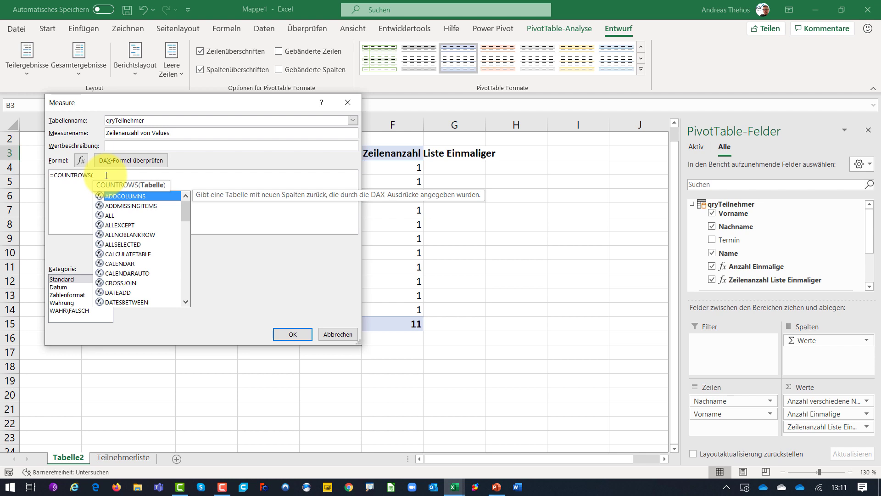
text(V)
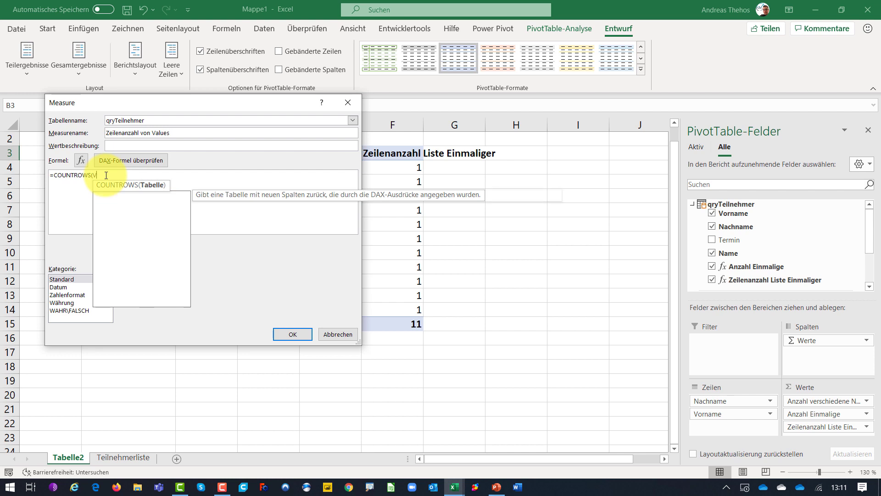
text(A)
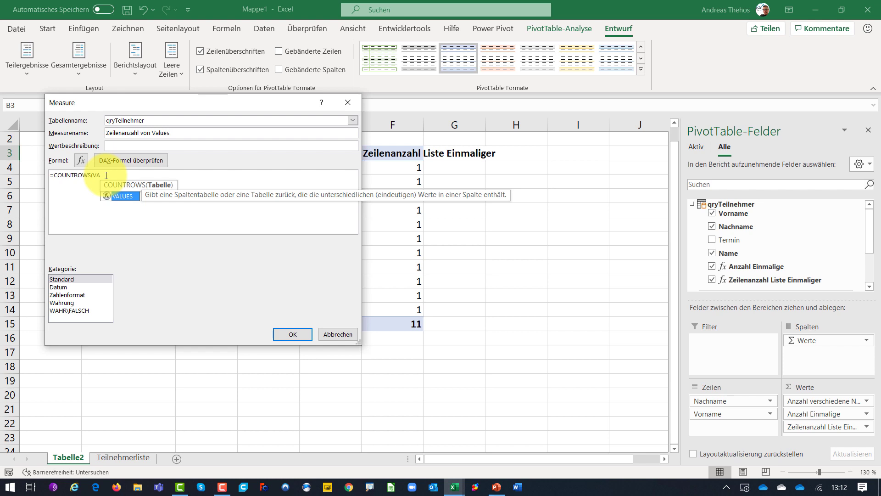
double_click(128, 197)
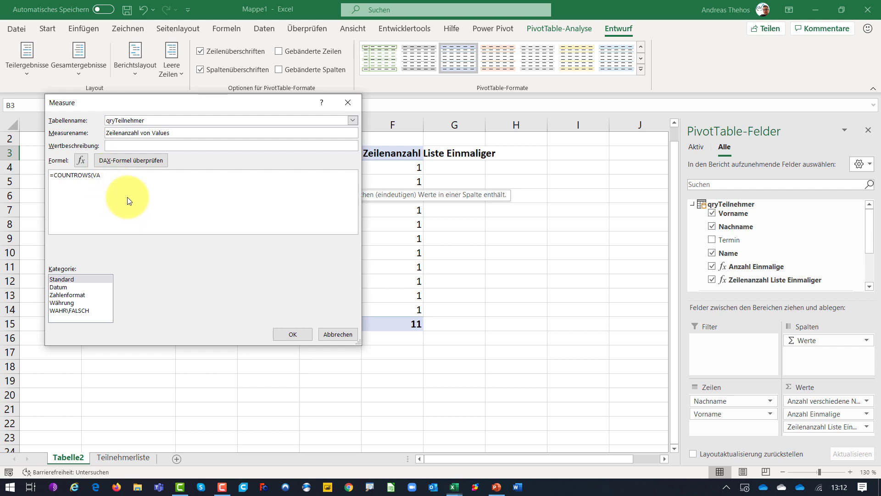
double_click(131, 216)
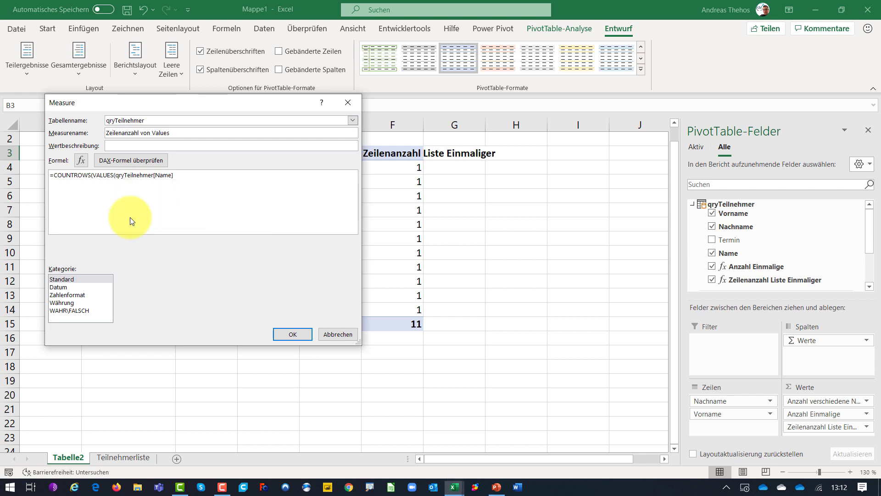
text()))
- Check the DAX formula for errors and save the measure
click(151, 161)
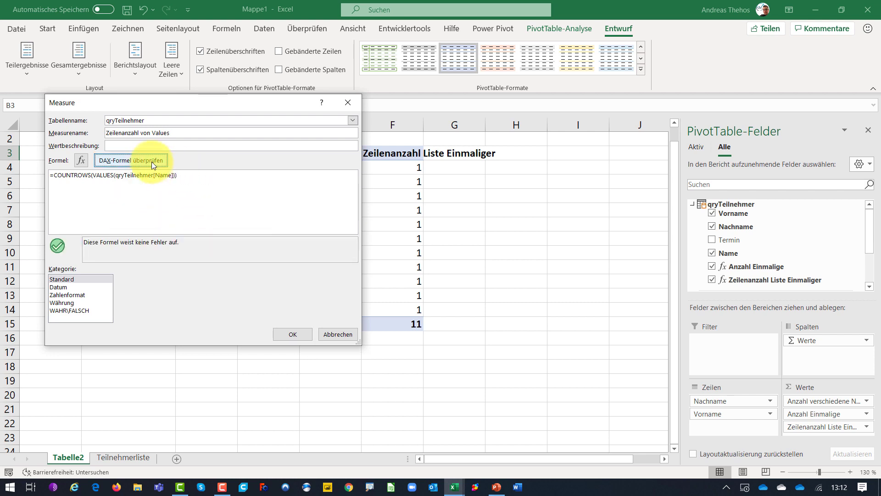
ctrl+scroll(215, 202, up, 2)
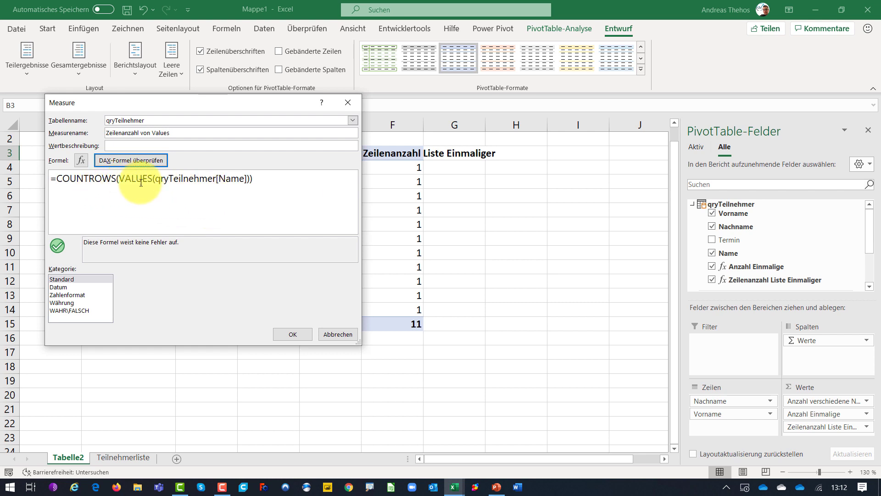
click(217, 186)
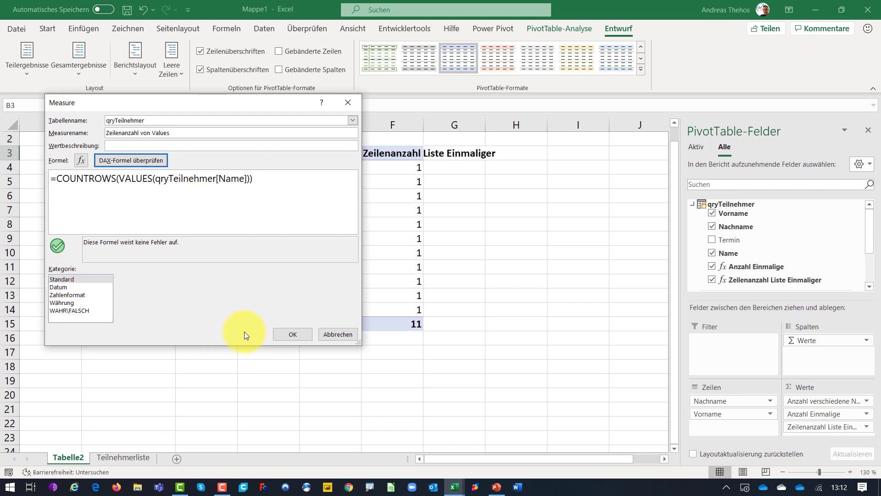
click(281, 334)
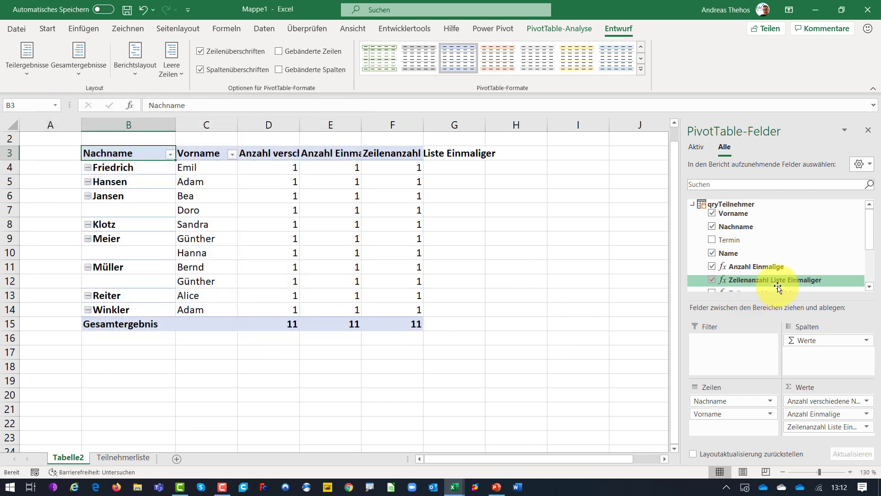
- Add Zeilenanzahl von Values to the PivotTable values, then remove and re-add Vorname in the rows
scroll(791, 285, down, 1)
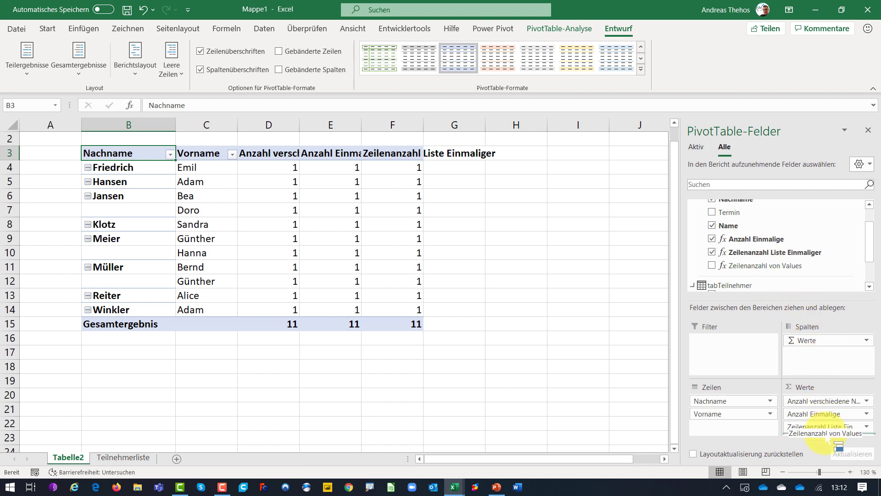
drag(776, 269, 823, 436)
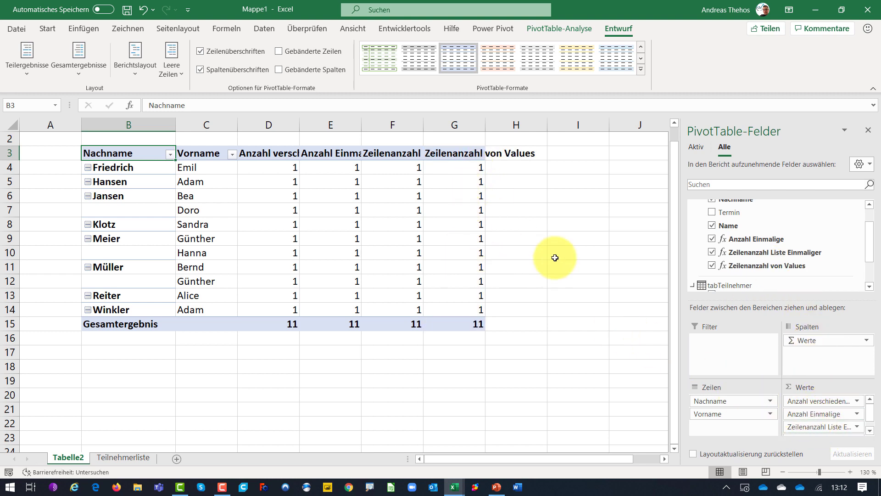
drag(737, 414, 652, 399)
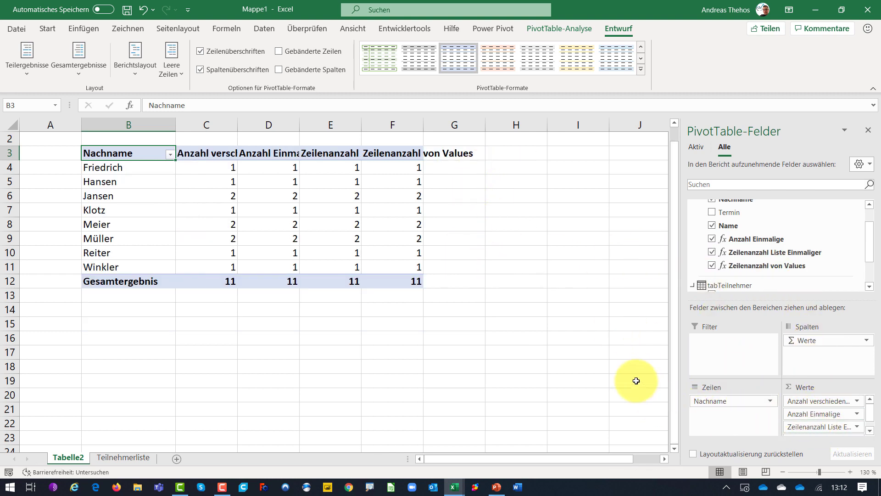
scroll(757, 229, up, 3)
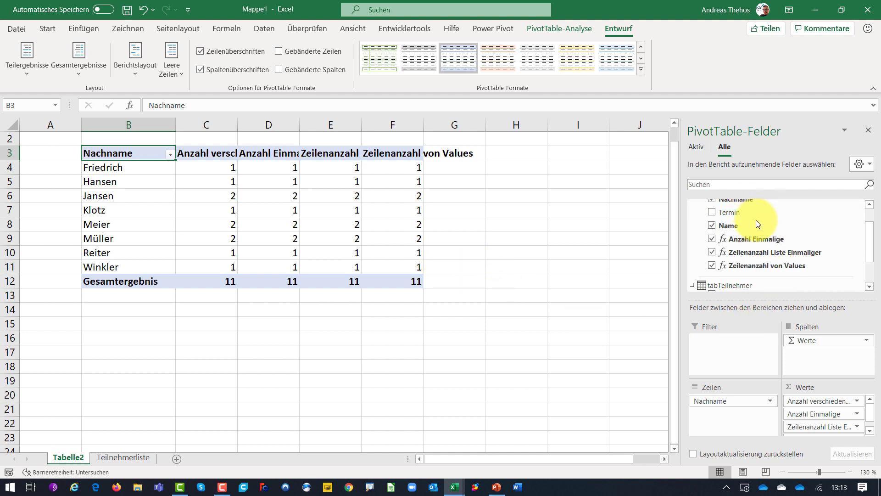
mouse_move(734, 213)
mouse_down()
mouse_move(751, 374)
mouse_move(734, 414)
mouse_up()
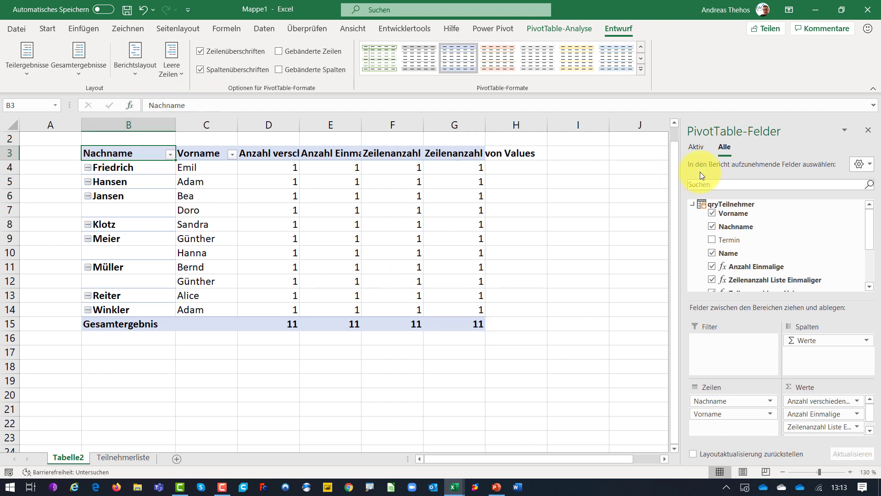
- Start a new qryTeilnehmer measure named 'Zeilenzahl der Gruppierten'
right_click(754, 203)
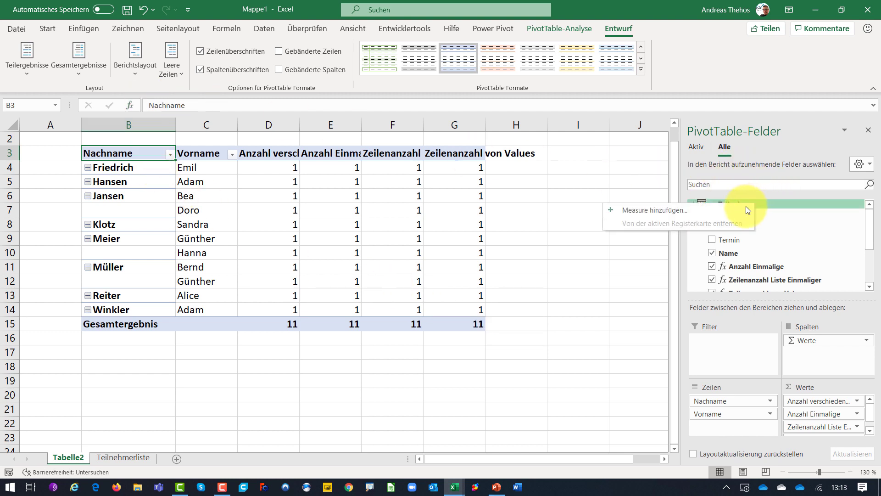
click(692, 211)
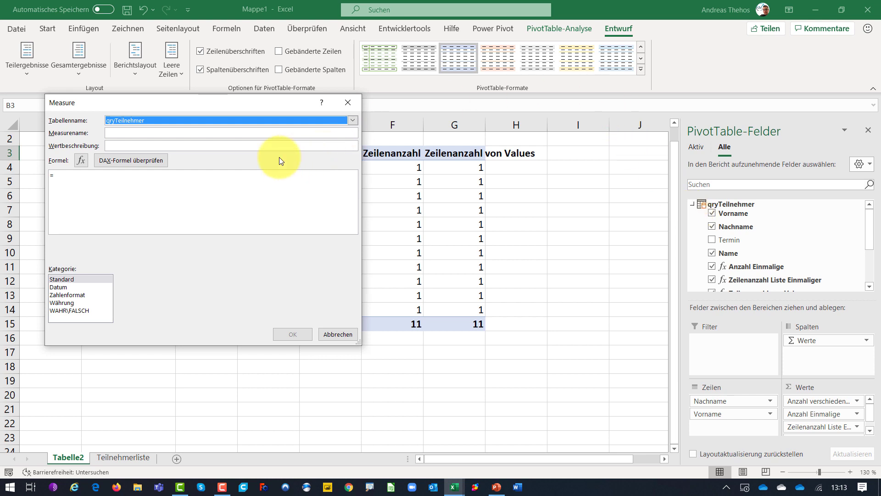
click(270, 134)
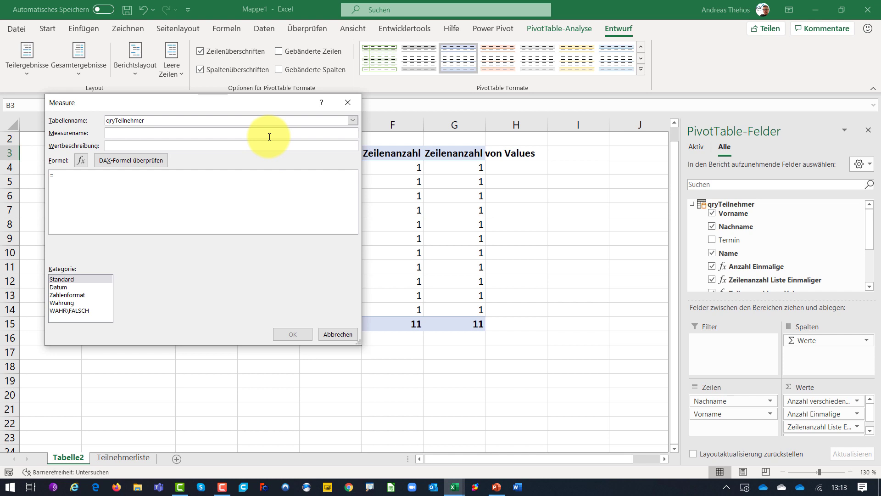
text(Zeilen)
text(zahl der Grupp)
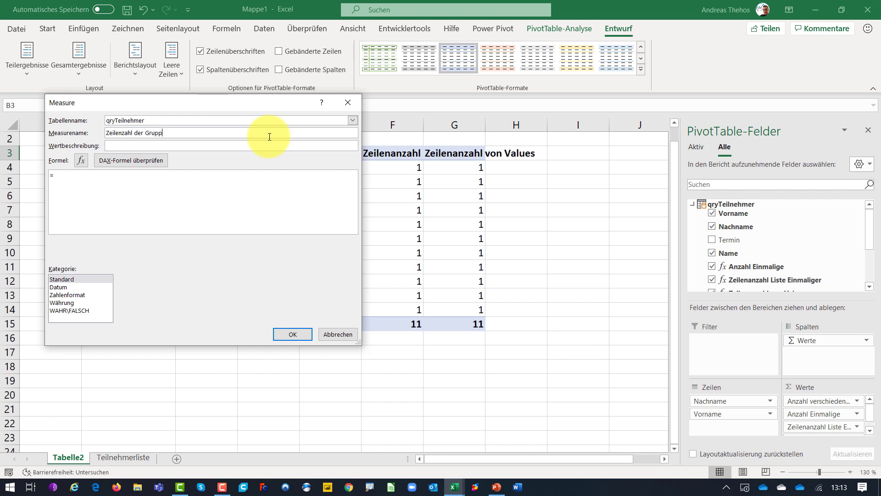
text(ierten)
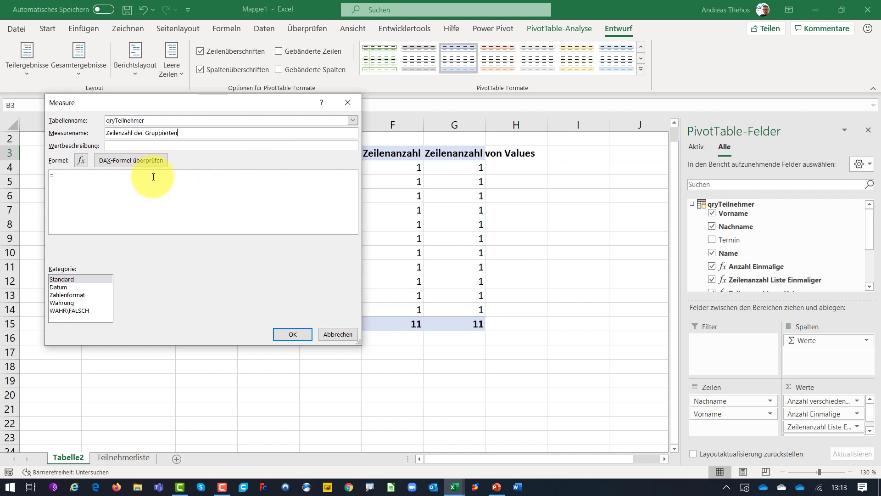
- Begin the formula with =COUNTROWS(GROUPBY(
click(145, 177)
text(coun)
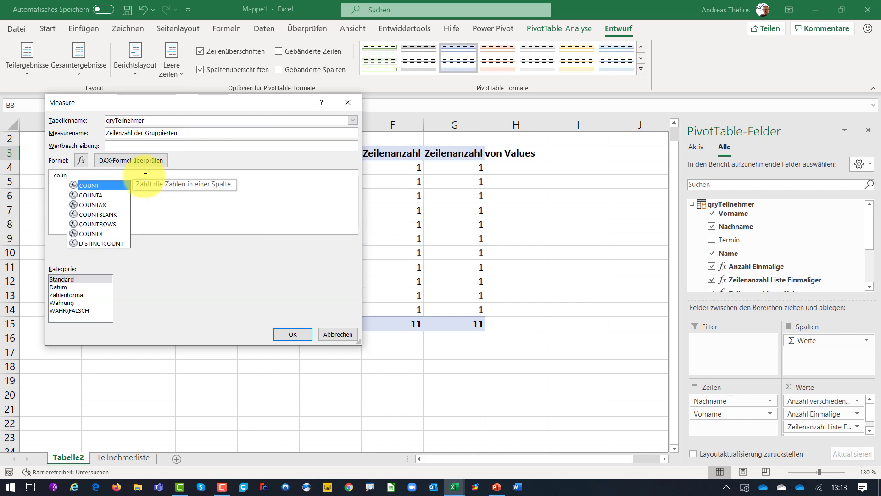
key(Down)
key(Down)
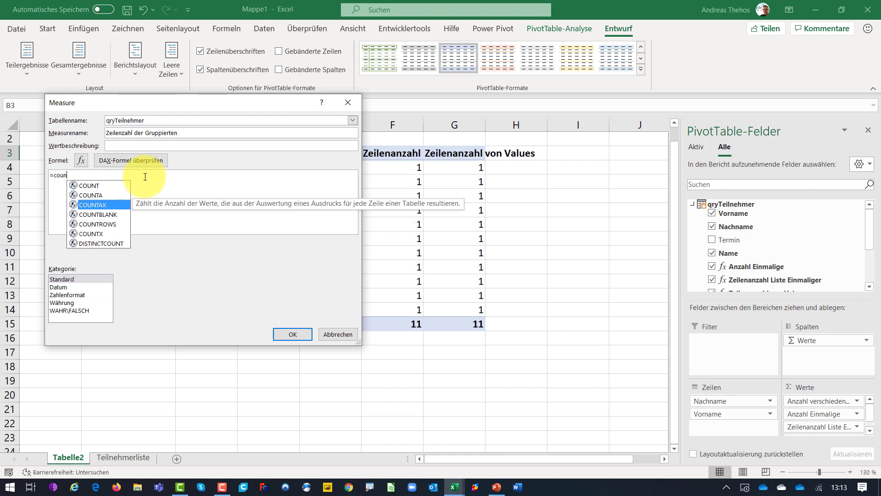
key(Down)
key(Down)
key(Tab)
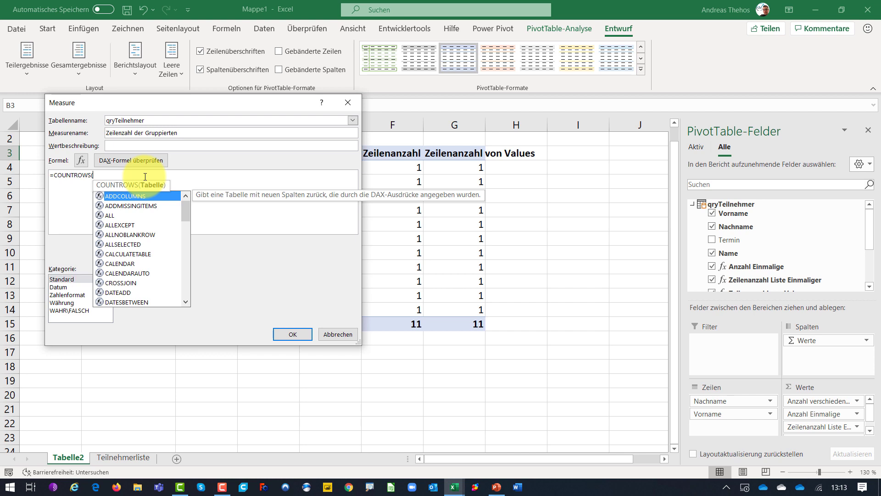
text(g)
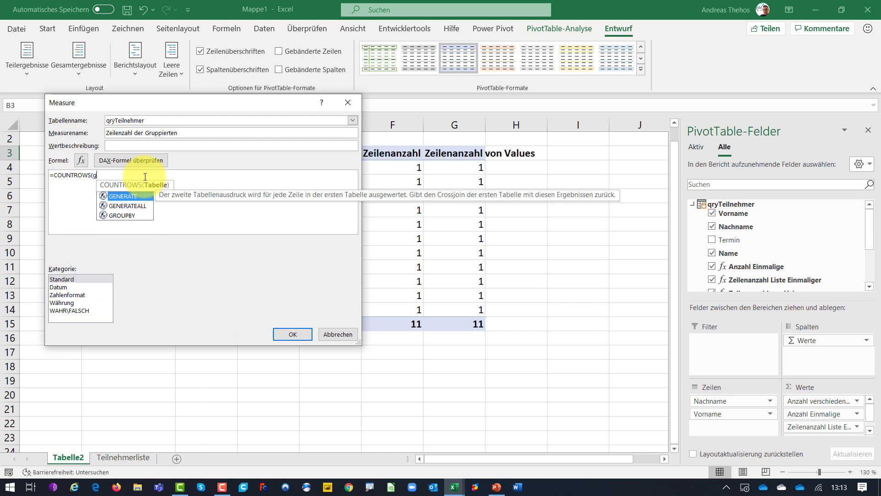
key(Down)
key(Down)
key(Tab)
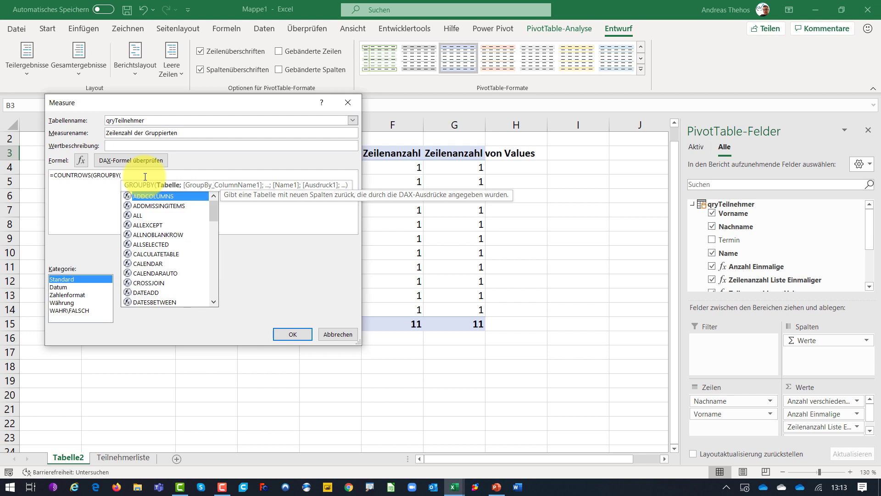
- Give GROUPBY the arguments qryTeilnehmer, qryTeilnehmer[Vorname] and qryTeilnehmer[Nachname], closing both brackets
text(q)
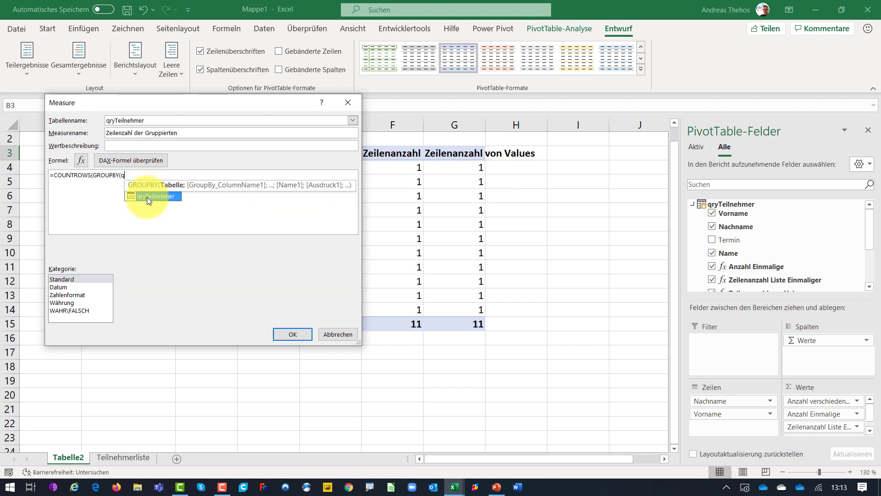
double_click(147, 197)
text(;)
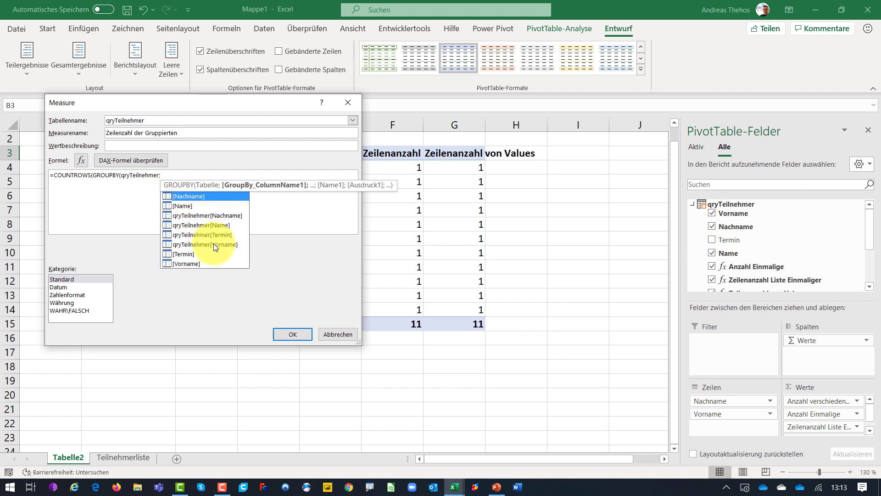
double_click(214, 243)
text(;)
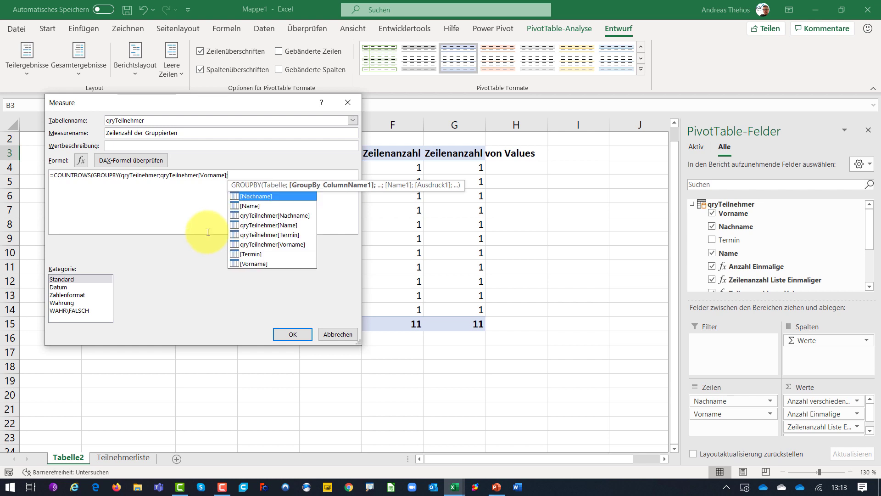
double_click(277, 216)
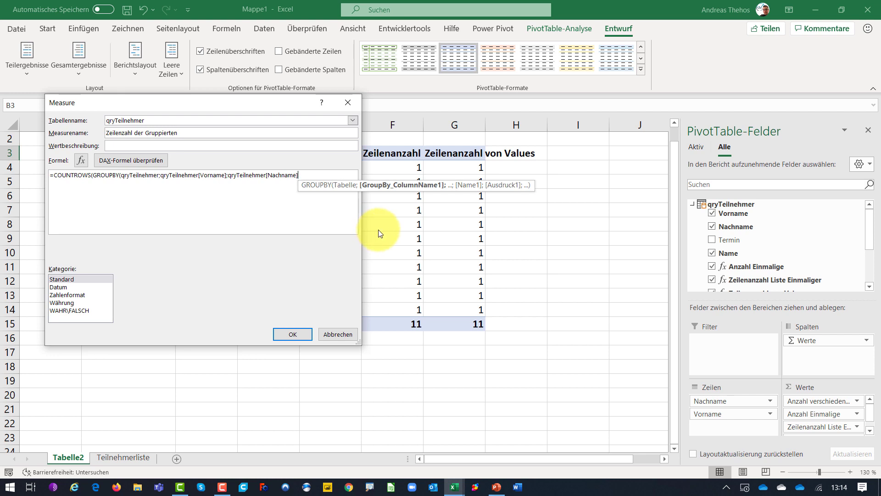
text())
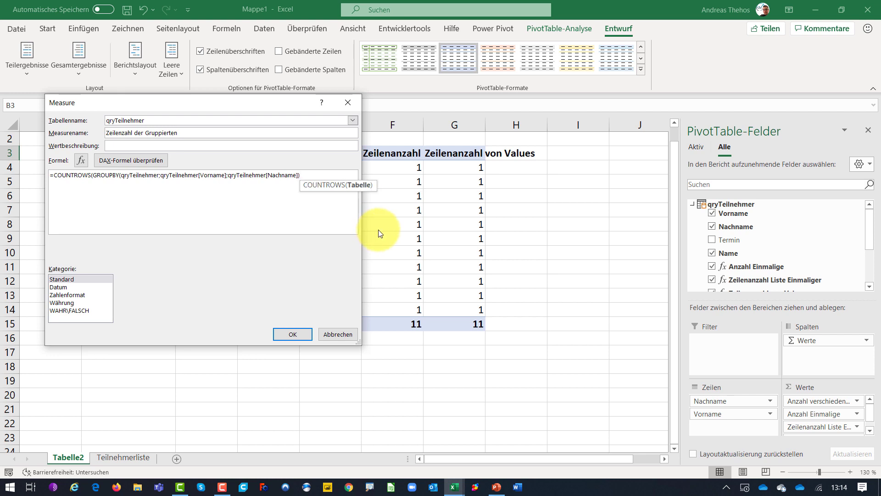
text())
- Move the GROUPBY part onto its own indented line
ctrl+scroll(295, 203, up, 1)
ctrl+scroll(291, 203, up, 2)
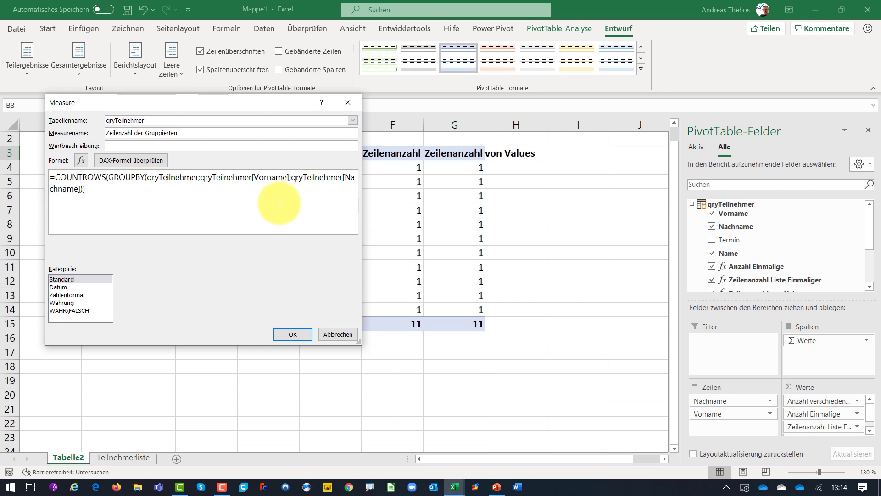
ctrl+scroll(286, 203, up, 1)
ctrl+scroll(280, 203, up, 1)
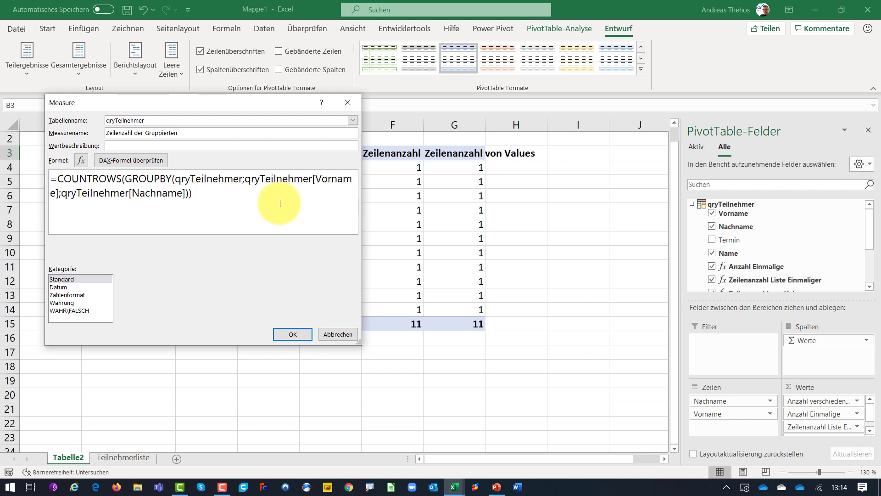
click(125, 179)
key(shift+Return)
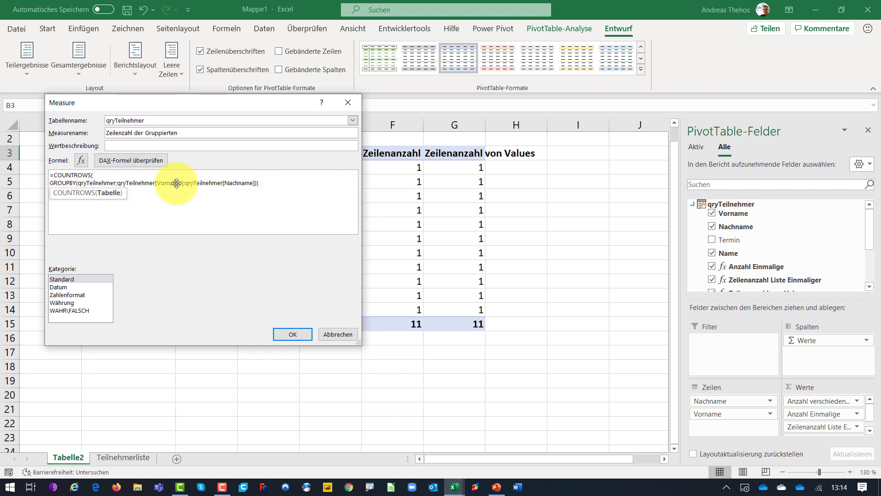
key(Tab)
ctrl+scroll(207, 207, up, 1)
ctrl+scroll(211, 210, up, 1)
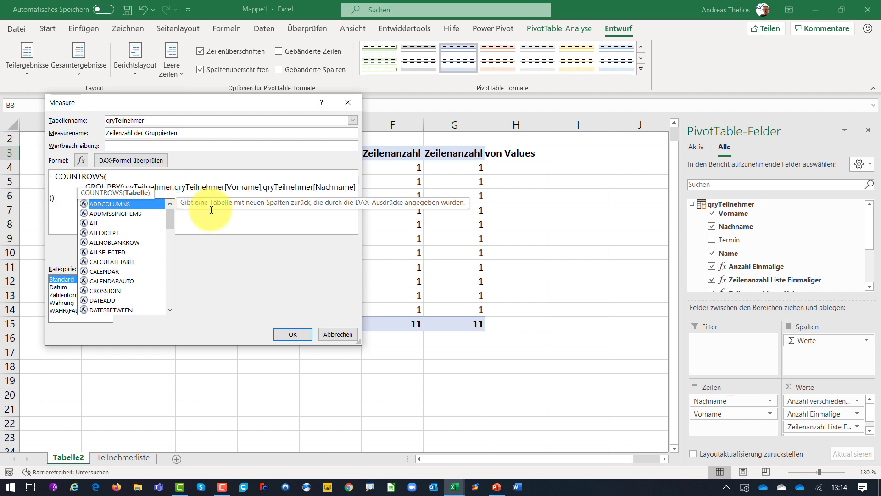
ctrl+scroll(211, 210, up, 1)
key(Escape)
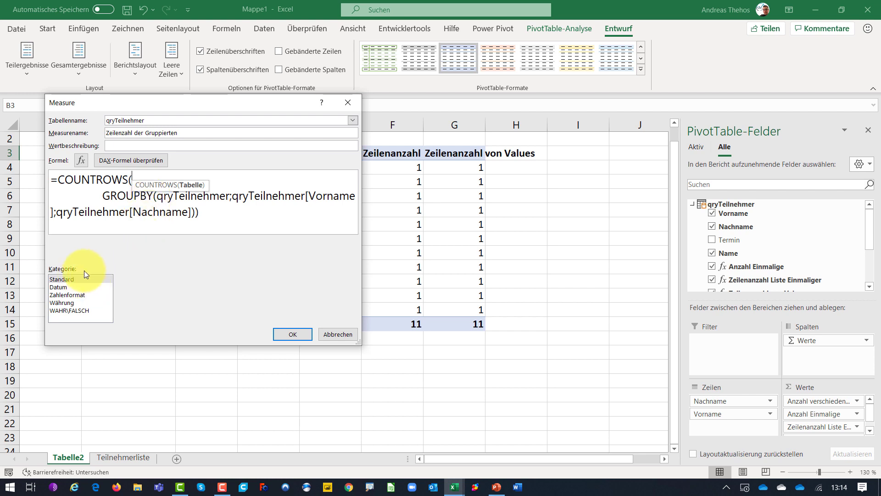
- Save the measure, add Zeilenzahl der Gruppierten to the values, and re-nest Vorname under Nachname
click(292, 334)
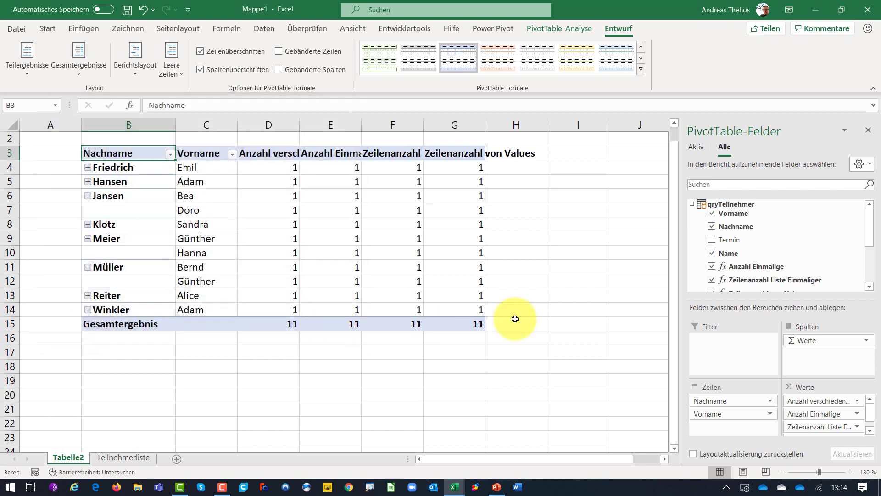
scroll(826, 251, down, 2)
drag(769, 220, 826, 433)
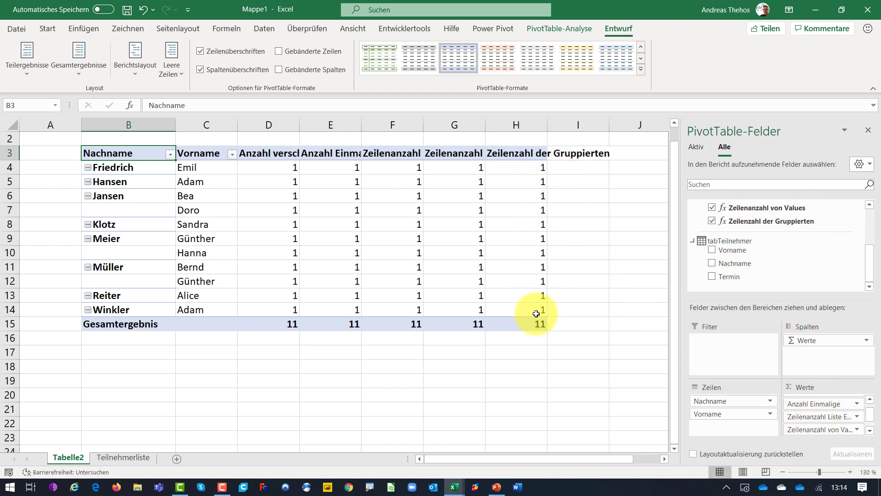
drag(707, 413, 634, 409)
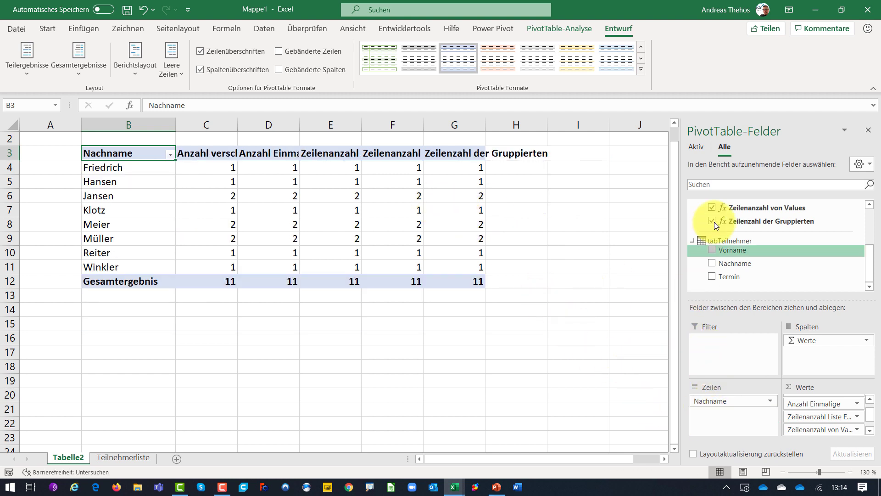
scroll(777, 241, up, 2)
drag(732, 210, 725, 413)
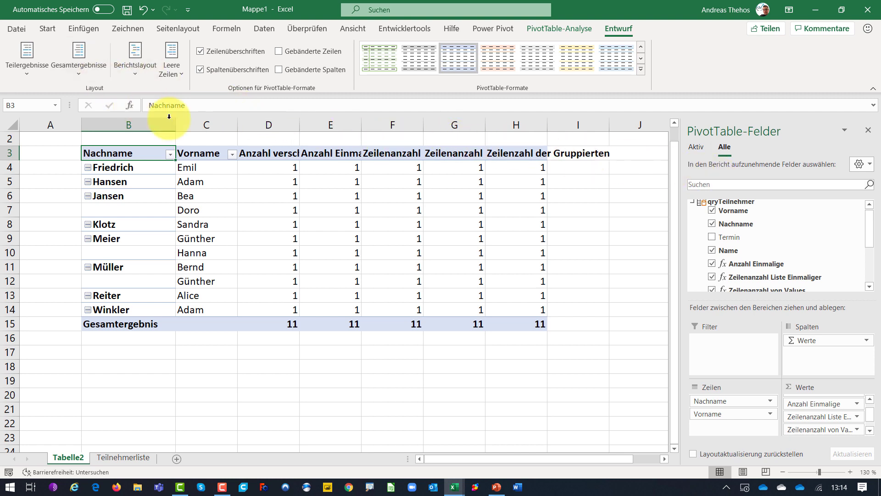
- From the Power Pivot tab, create a new measure and type the name 'Zeilenzahl von Zusammengefasst'
click(494, 28)
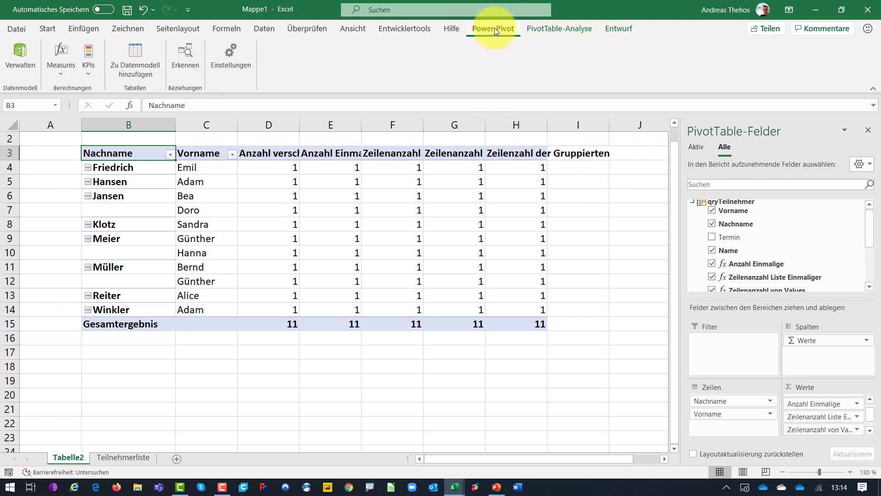
click(55, 56)
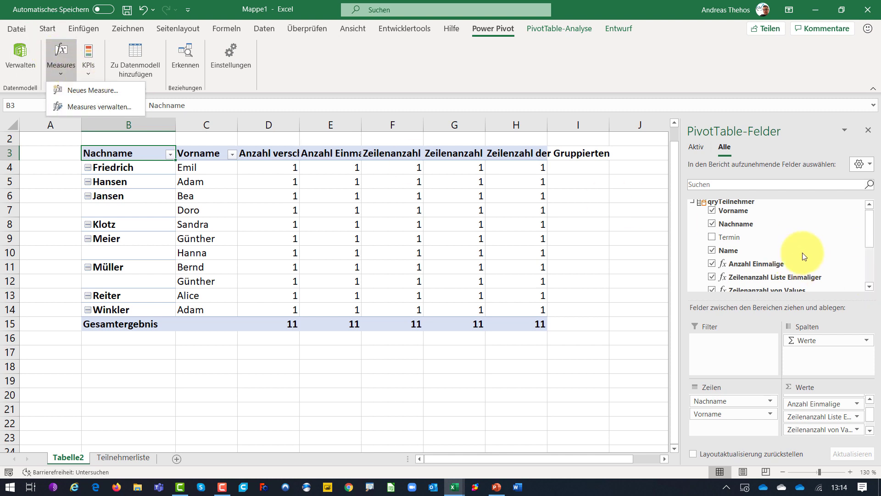
click(115, 92)
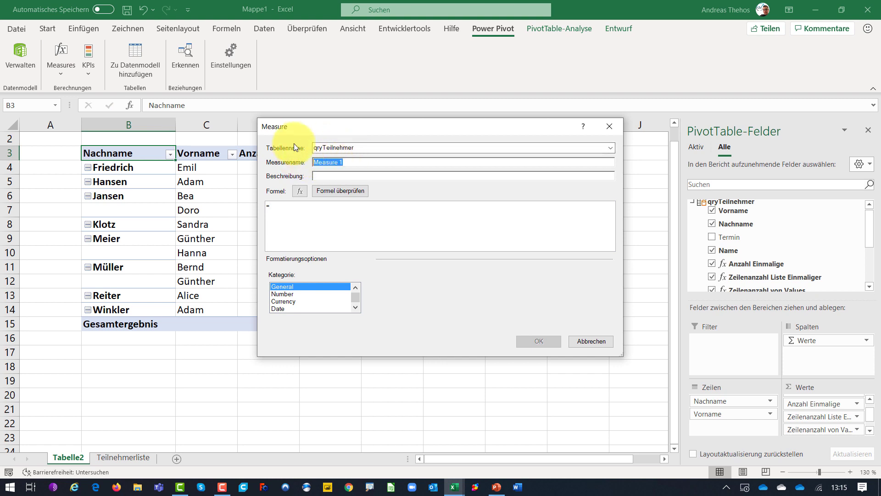
text(Ze)
text(ilenzahl)
text( vonZu)
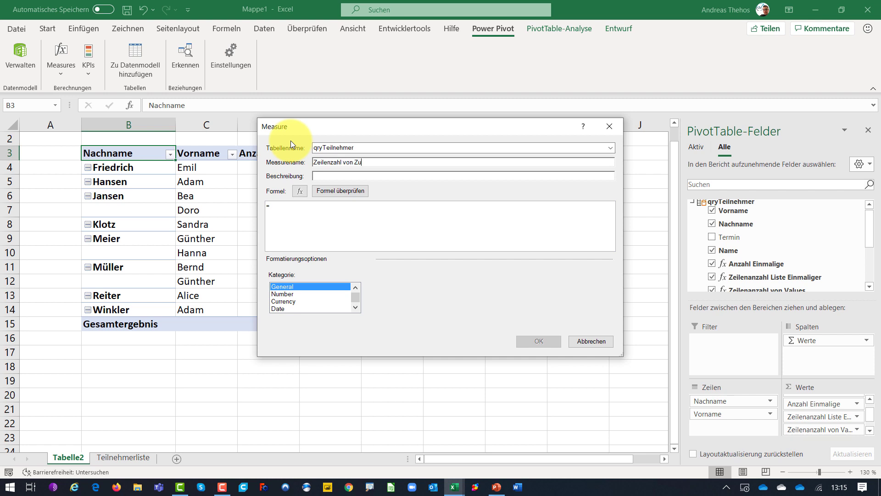
text(sammengefasst)
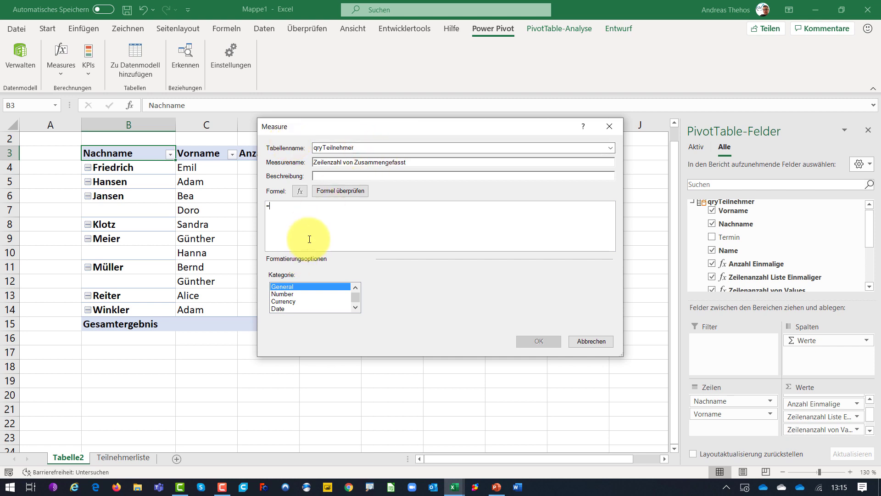
text(coun)
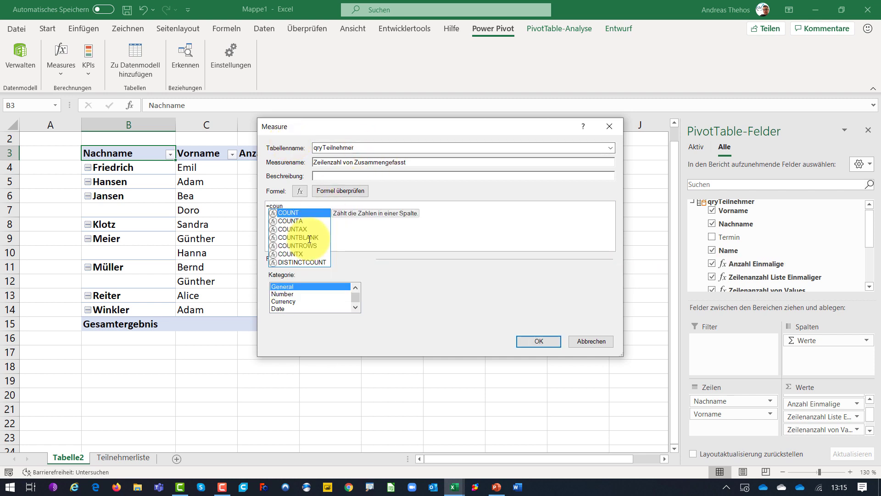
- Start the measure formula as =COUNTROWS(SUMMARIZE(qryTeilnehmer using autocomplete suggestions
key(Down)
key(Down)
key(Down)
key(Down)
key(Tab)
text(su)
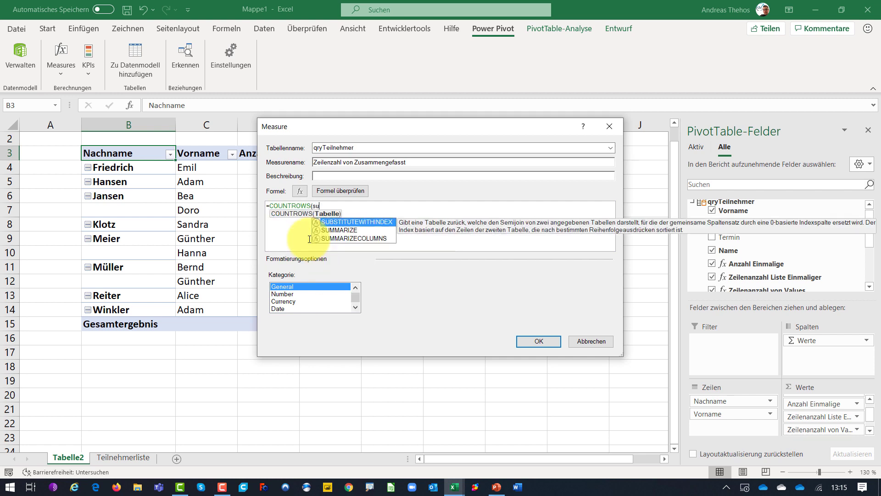
text(mm)
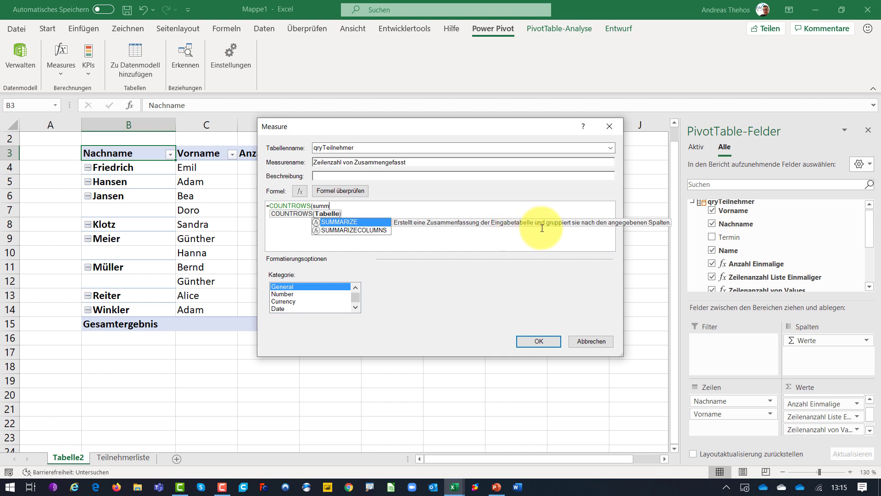
key(Tab)
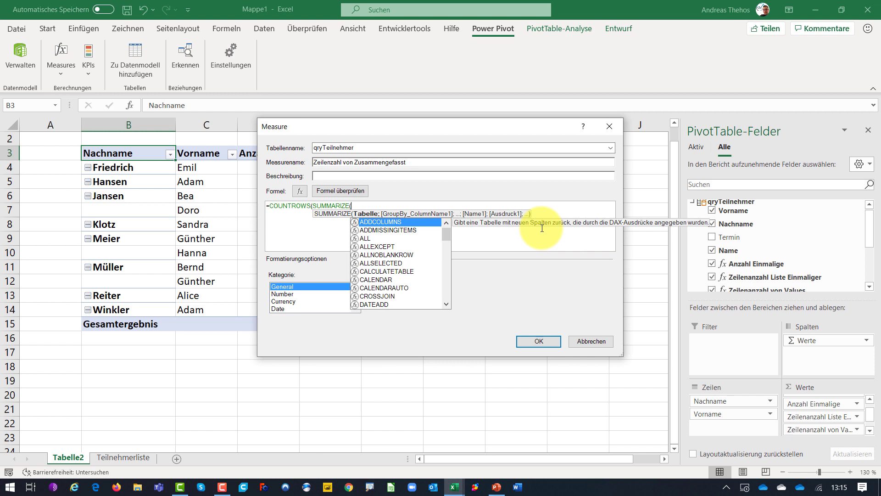
text(t)
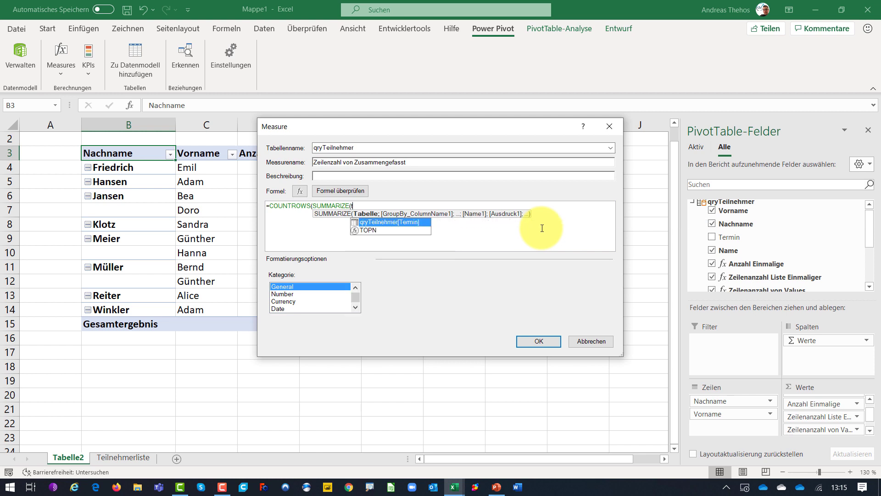
key(BackSpace)
text(q)
key(Tab)
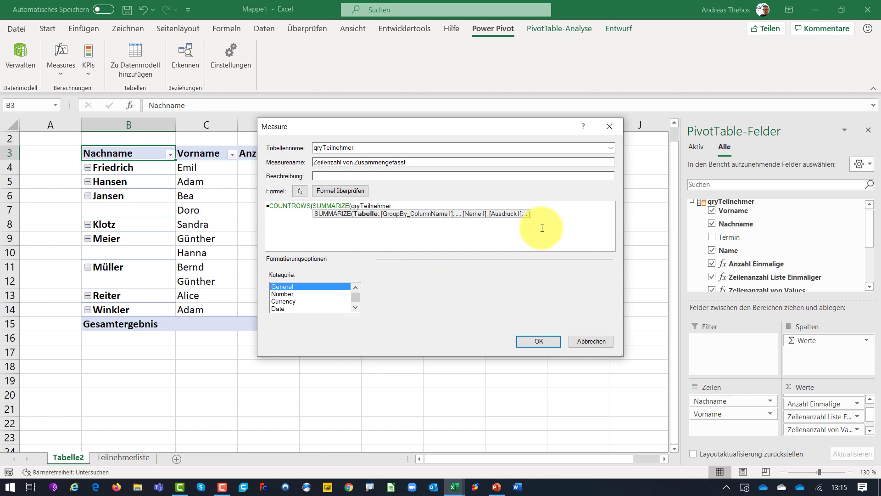
- Add the qryTeilnehmer[Vorname] and qryTeilnehmer[Nachname] columns as arguments and close the parentheses
text(;)
key(Down)
key(Down)
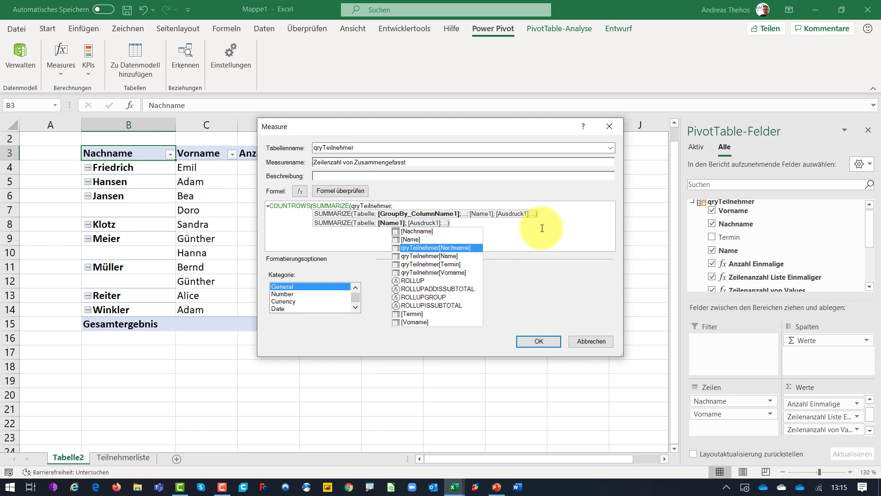
key(Down)
key(Down)
key(Down)
key(Tab)
text(;)
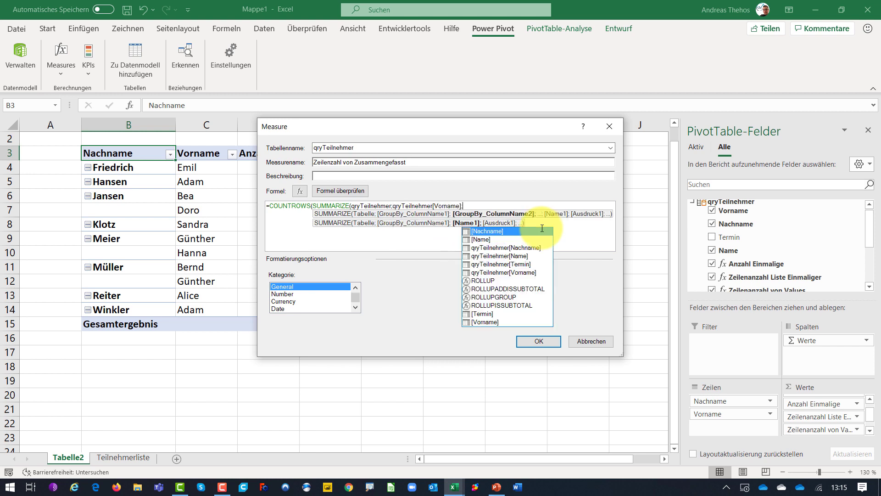
key(Down)
key(Down)
key(Tab)
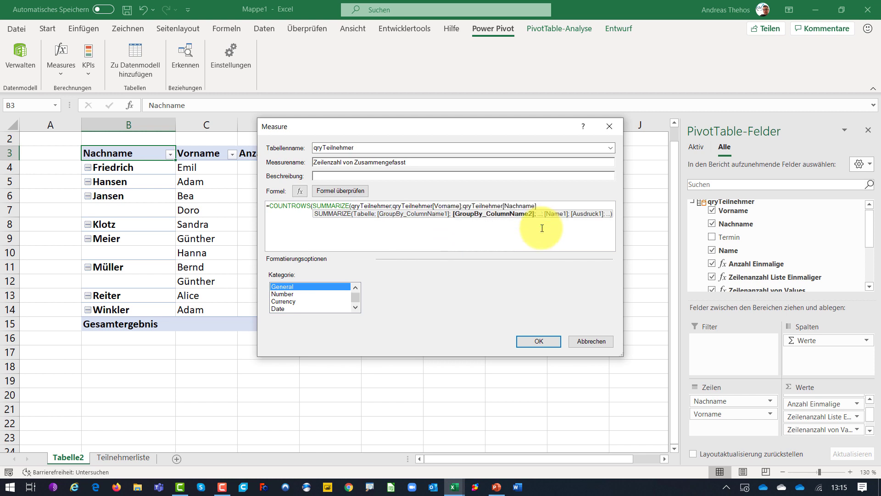
text())
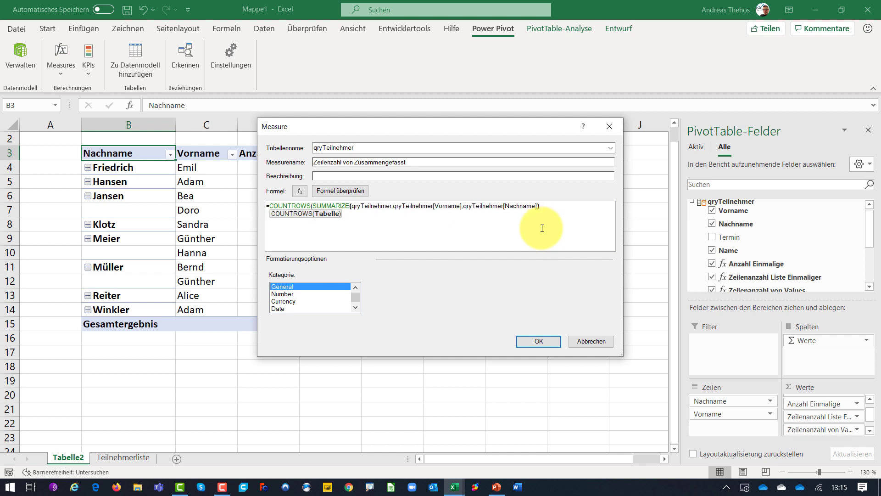
text())
- Check the formula for errors, then put the indented SUMMARIZE part on a second line
click(351, 192)
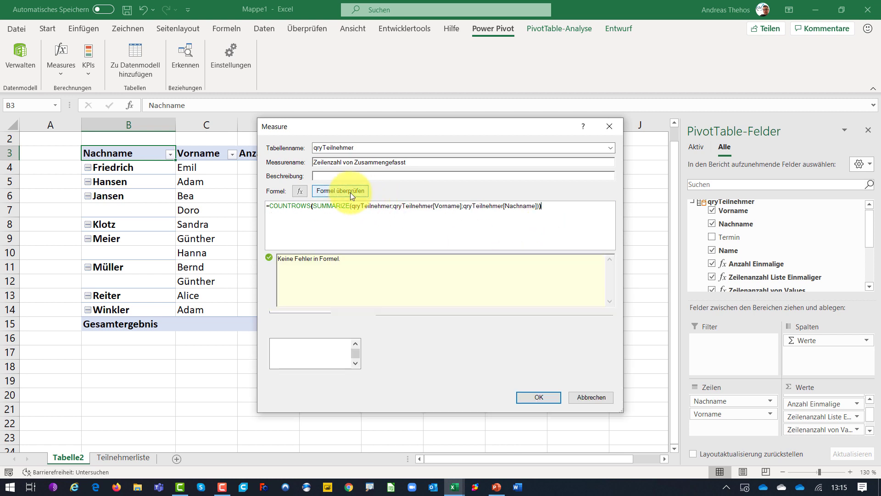
click(314, 206)
key(alt+Return)
key(Tab)
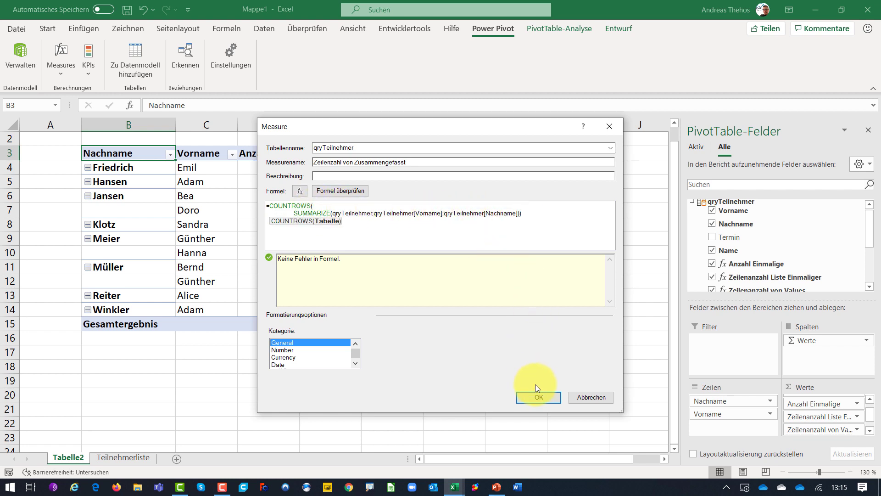
scroll(459, 228, up, 2)
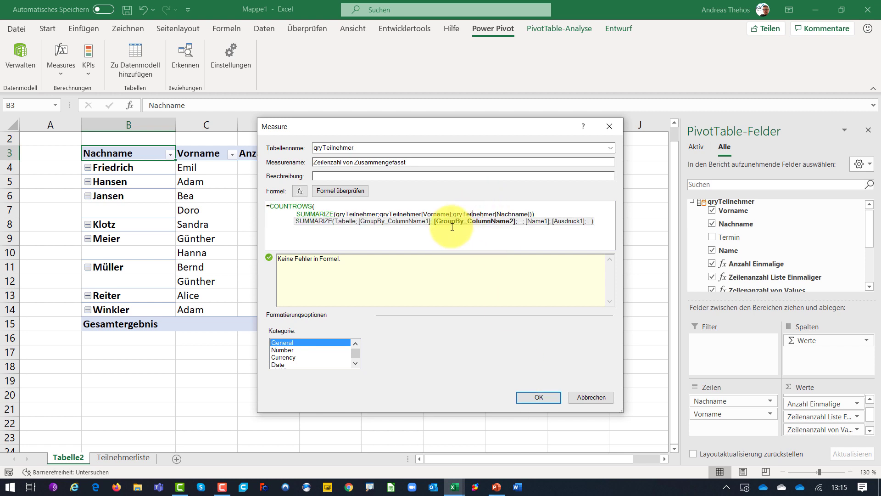
scroll(452, 226, up, 2)
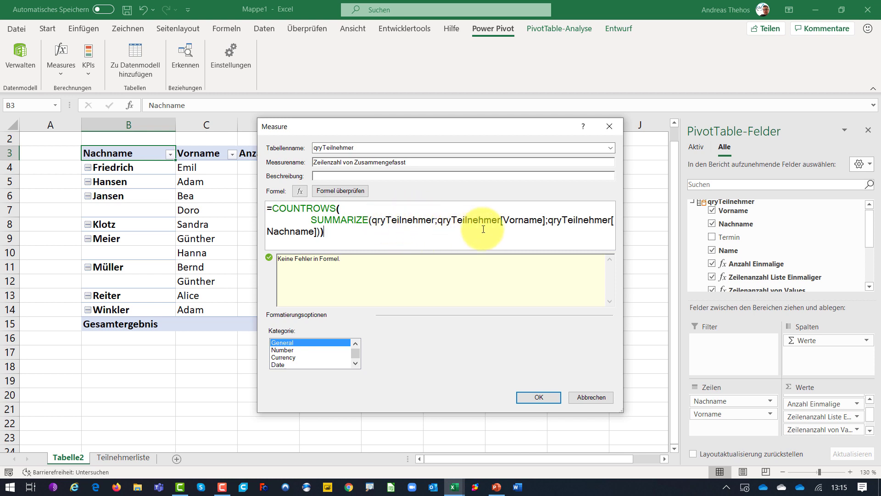
- Save the Zeilenzahl von Zusammengefasst measure into the PivotTable
click(535, 397)
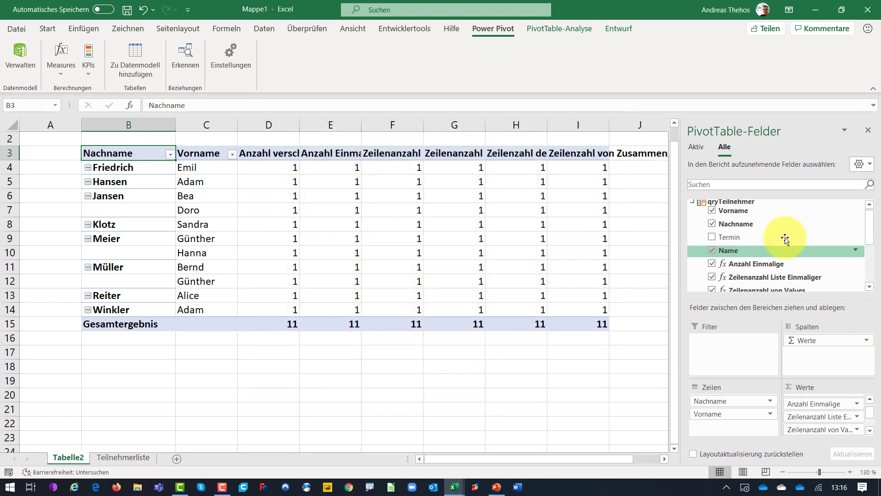
scroll(766, 225, down, 4)
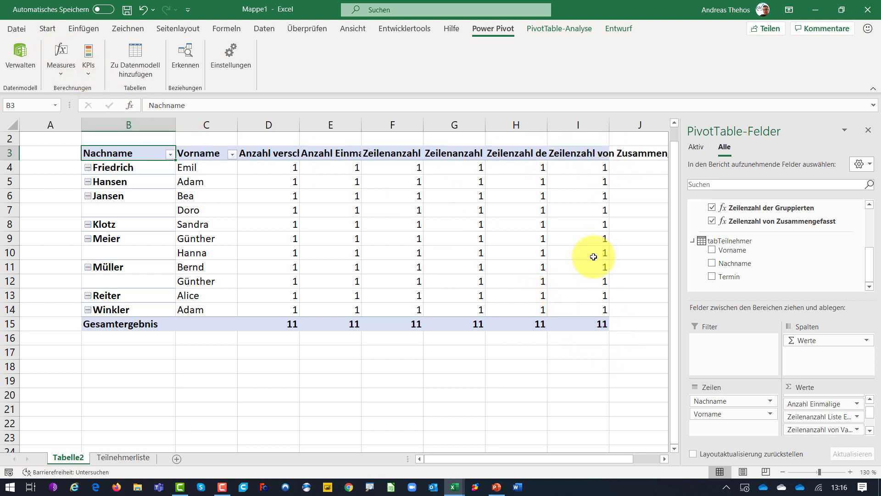
scroll(733, 265, up, 2)
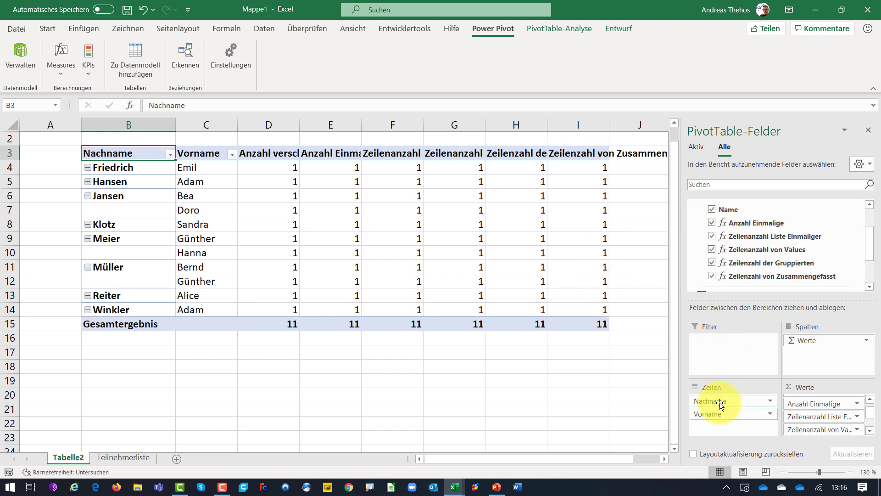
- Replace the Vorname and Nachname row fields with the full Name field
drag(716, 413, 661, 406)
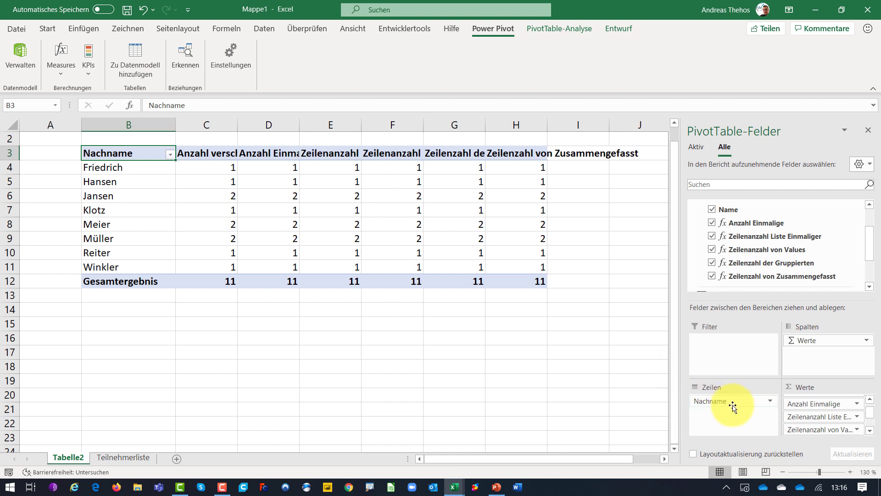
drag(732, 401, 747, 289)
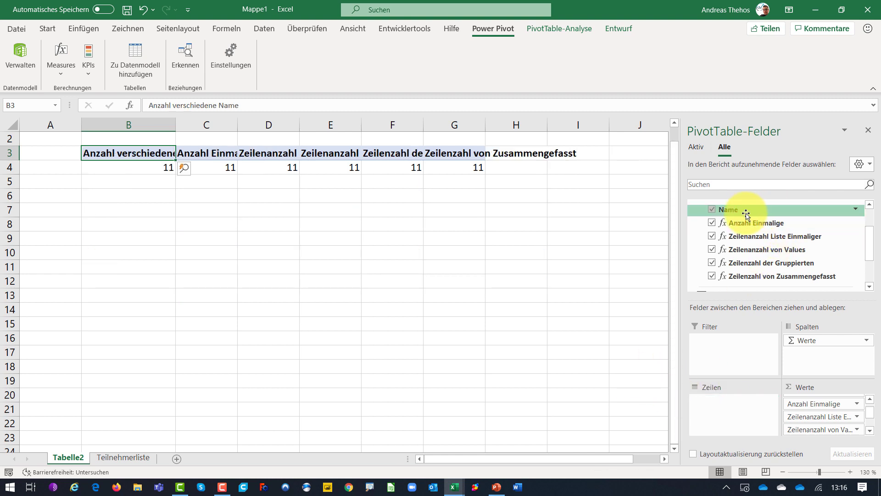
drag(729, 209, 740, 406)
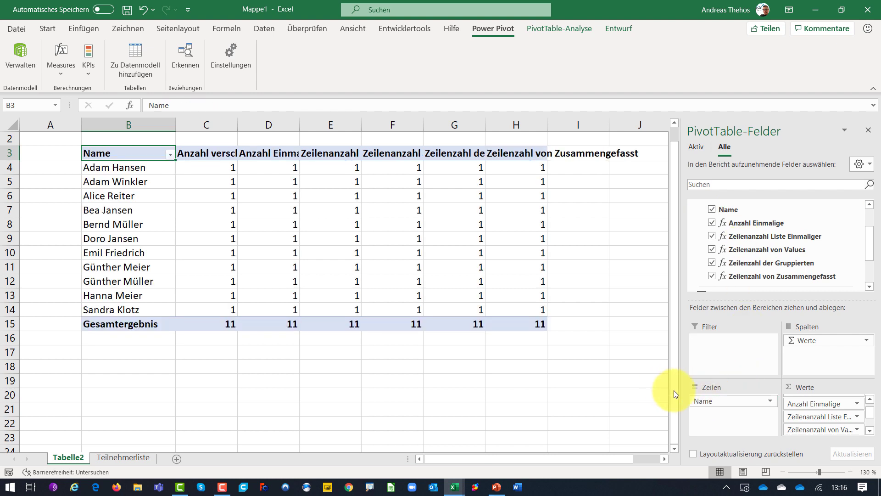